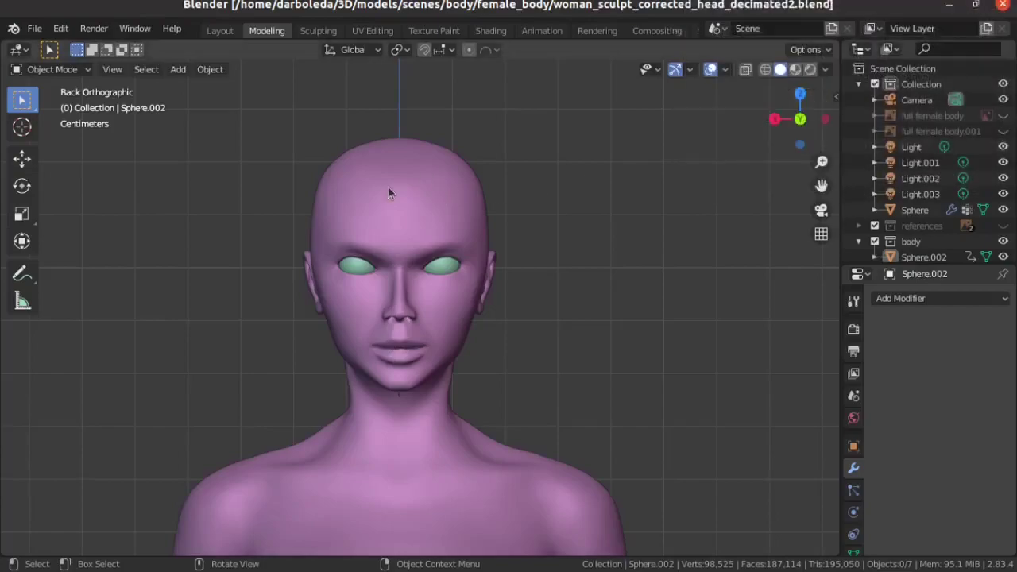
# Search the Preferences add-ons list for 'bsu' to check the Bsurfaces add-on.
pyautogui.click(31, 30)
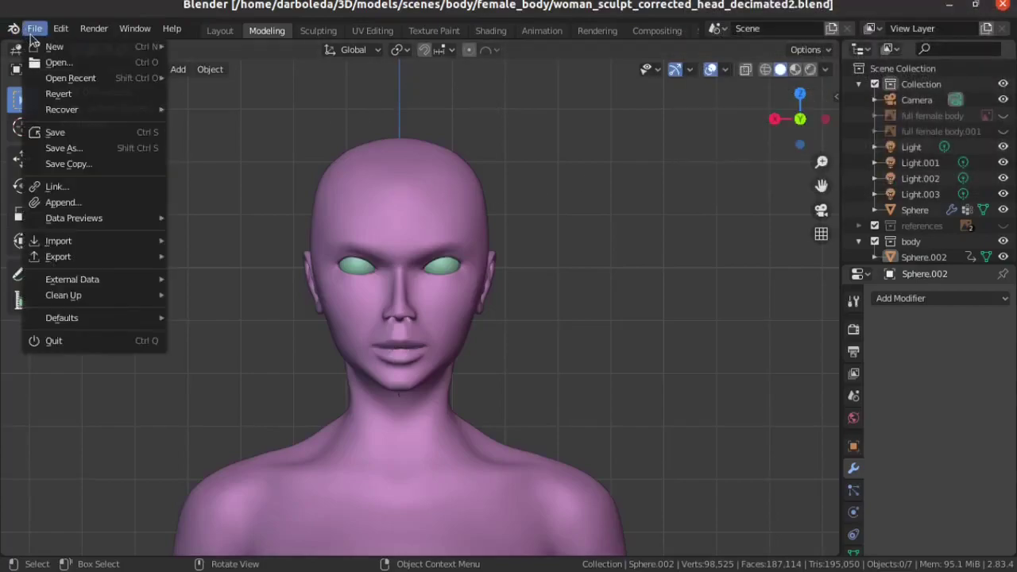
pyautogui.click(57, 31)
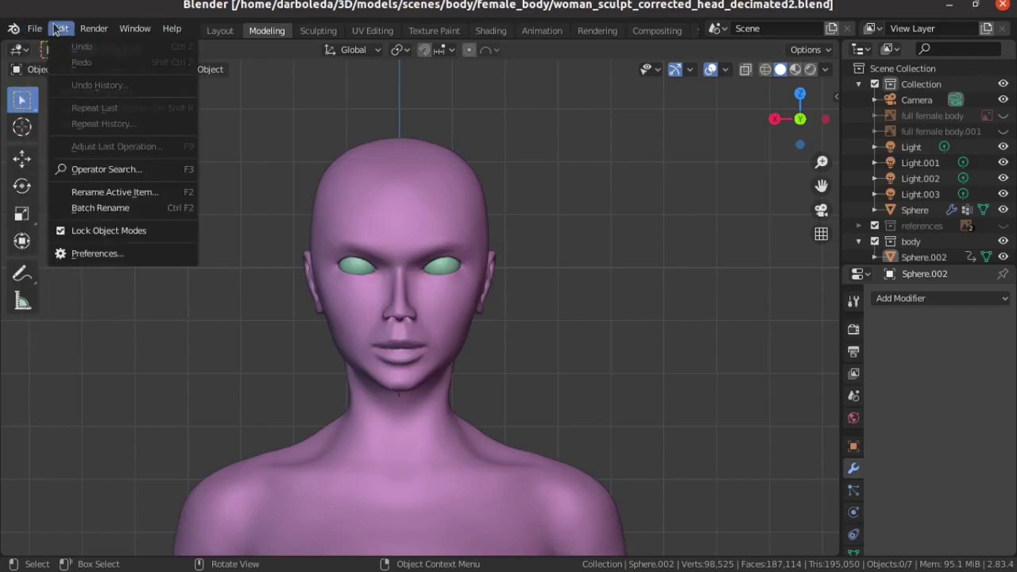
pyautogui.click(101, 261)
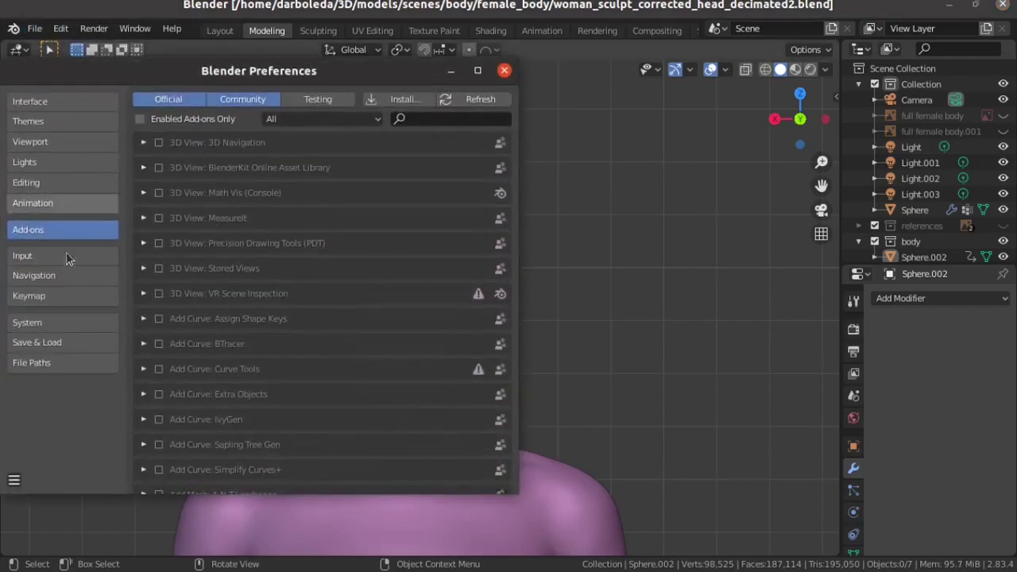
pyautogui.click(423, 114)
pyautogui.write('b')
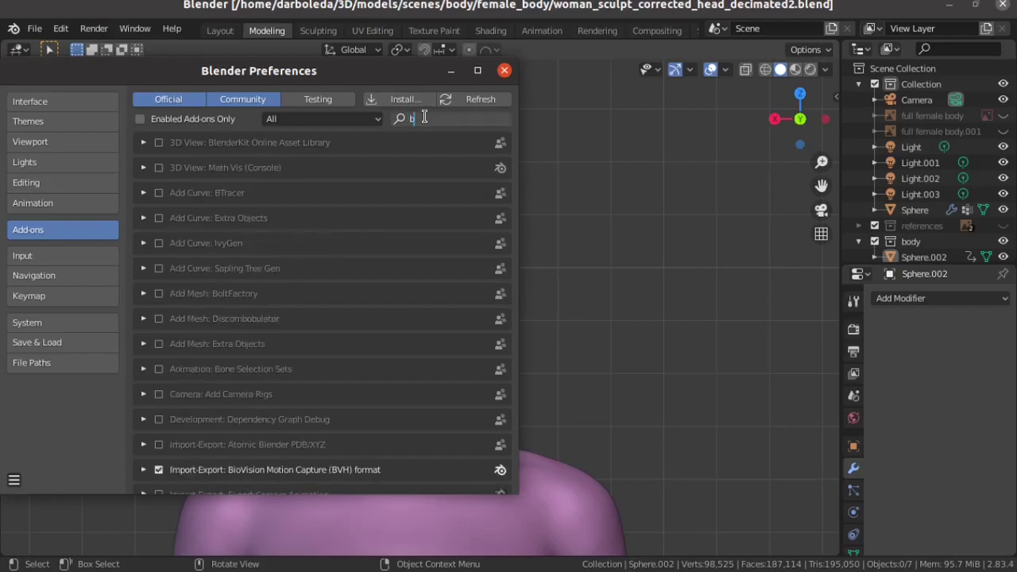
pyautogui.write('su')
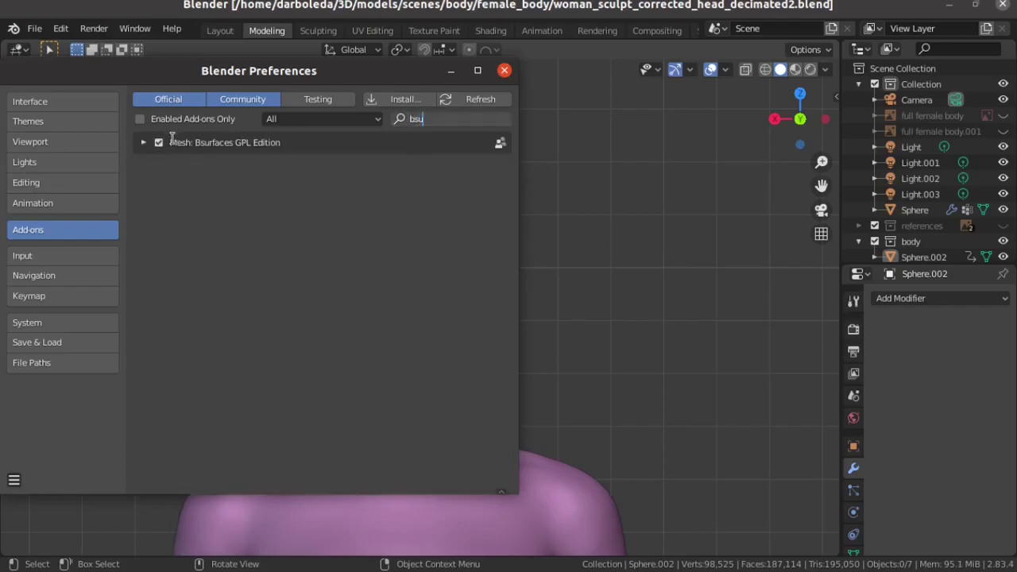
pyautogui.click(504, 70)
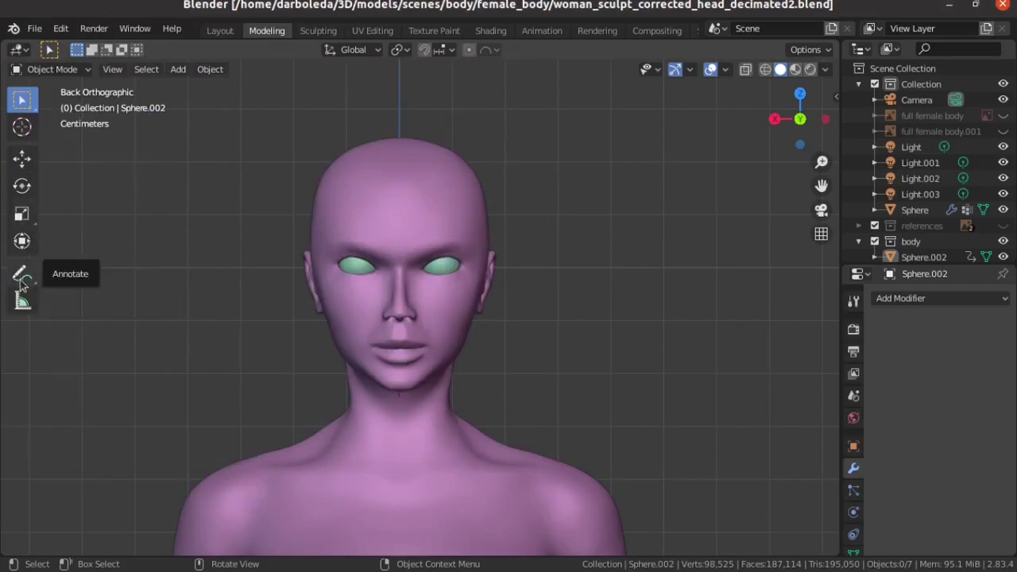
# Recentre the head and add a new Plane mesh in Edit Mode.
pyautogui.scroll(1, 548, 292)
pyautogui.keyDown('shift'); pyautogui.moveTo(591, 197); pyautogui.dragTo(619, 223, button='middle'); pyautogui.keyUp('shift')
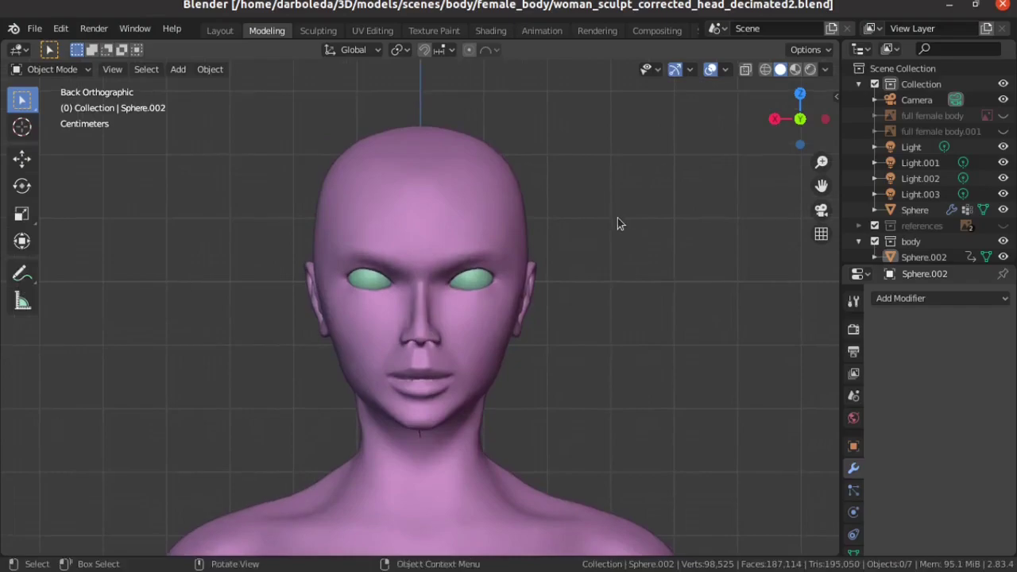
pyautogui.hotkey('shift', 'a')
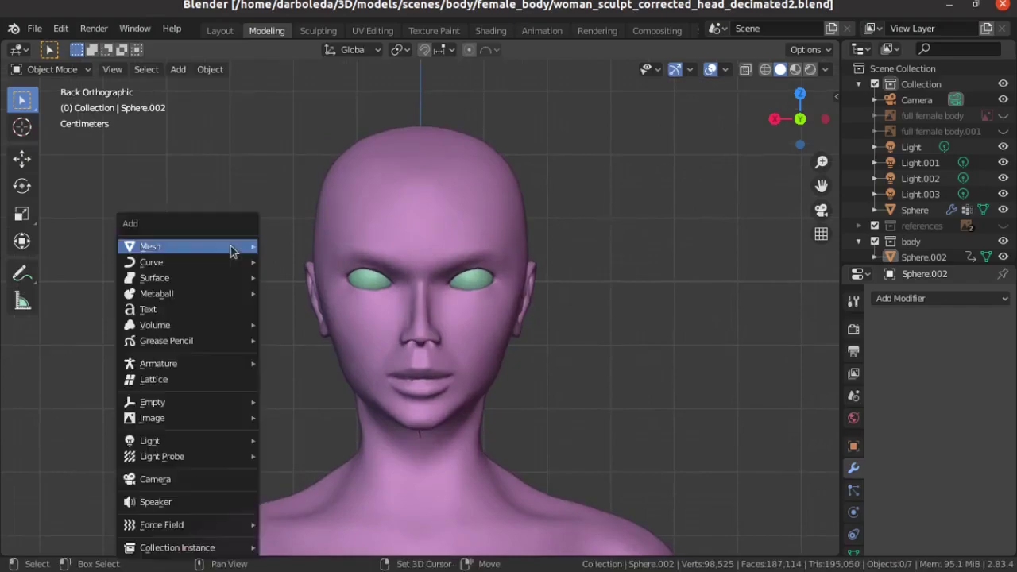
pyautogui.click(276, 247)
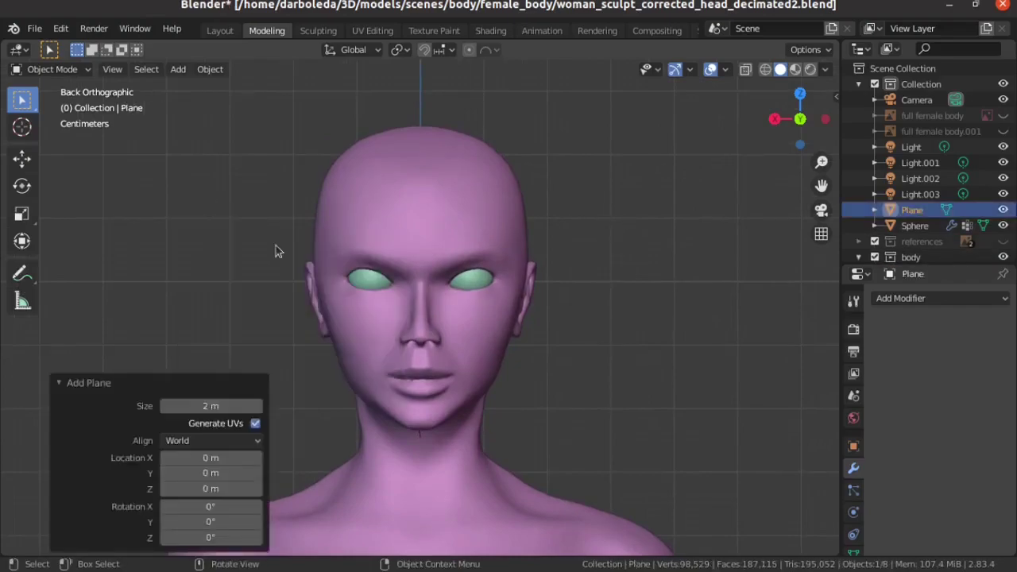
pyautogui.press('Tab')
# Delete all of the plane's vertices, leaving an empty mesh.
pyautogui.scroll(-7, 281, 236)
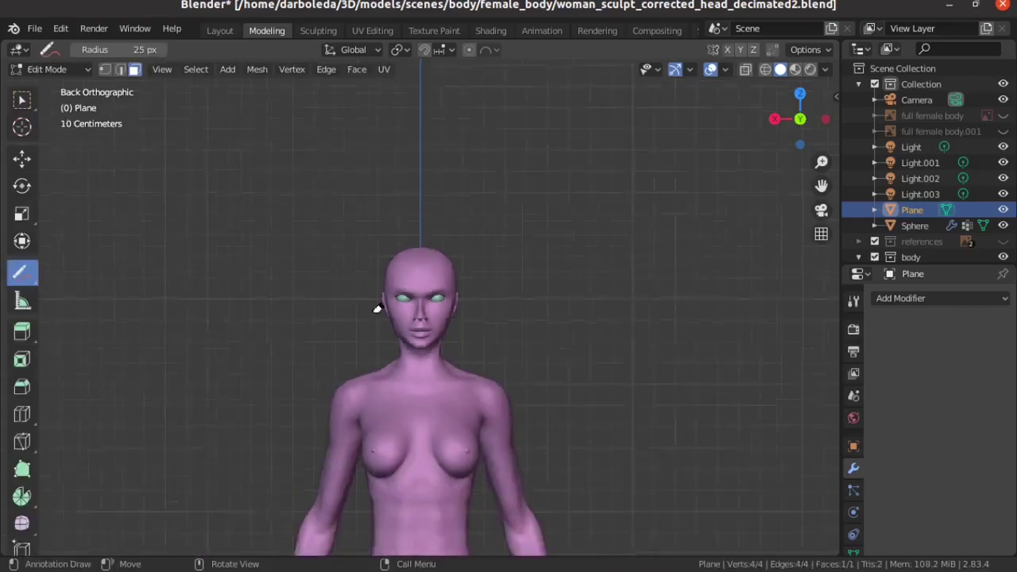
pyautogui.scroll(-4, 376, 307)
pyautogui.scroll(-5, 532, 333)
pyautogui.scroll(4, 535, 332)
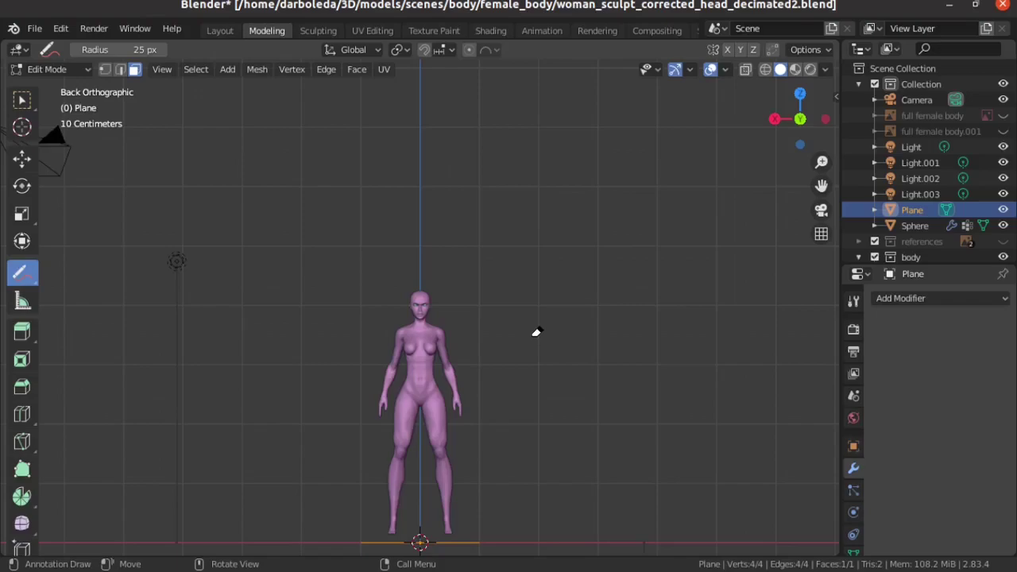
pyautogui.press('x')
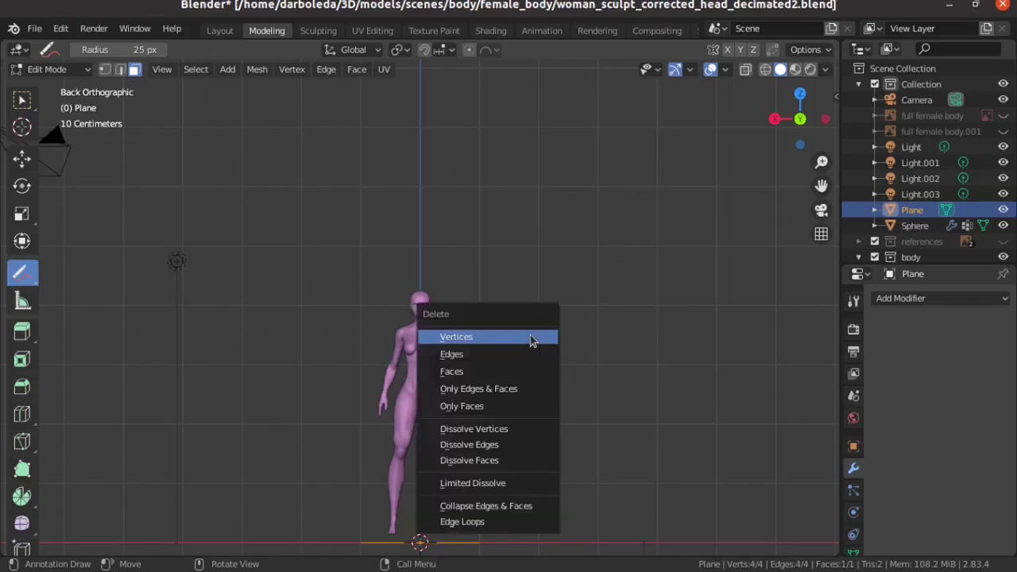
pyautogui.click(532, 337)
pyautogui.scroll(5, 504, 340)
pyautogui.scroll(3, 504, 336)
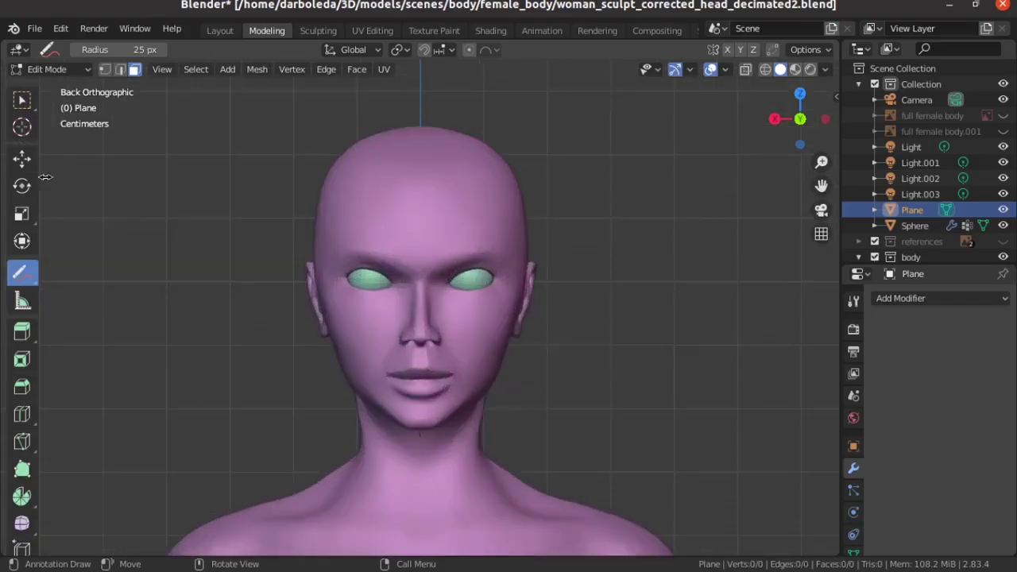
pyautogui.click(29, 274)
# Set the Annotate tool's placement to Surface and zoom in on the head.
pyautogui.click(99, 285)
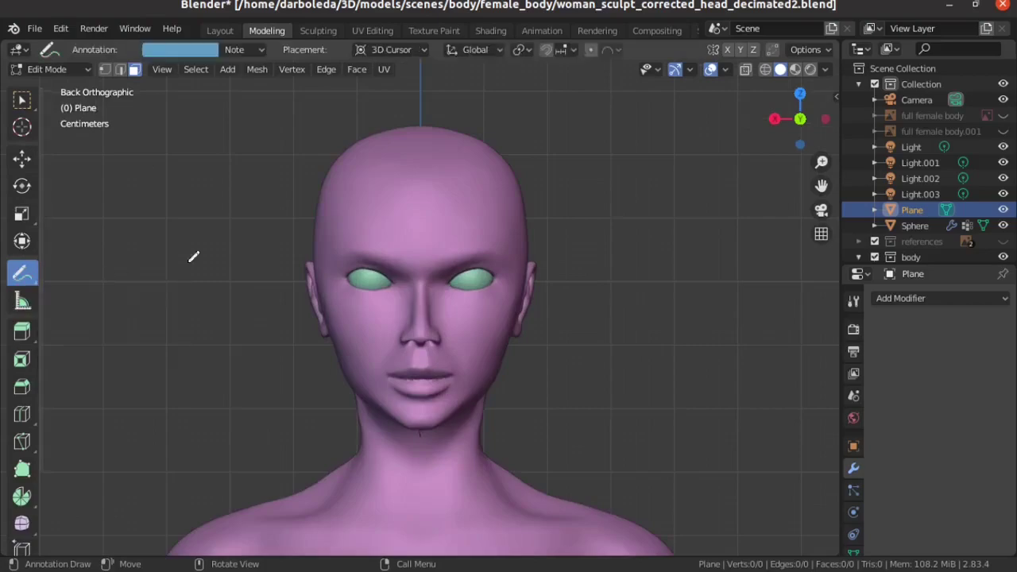
pyautogui.click(415, 55)
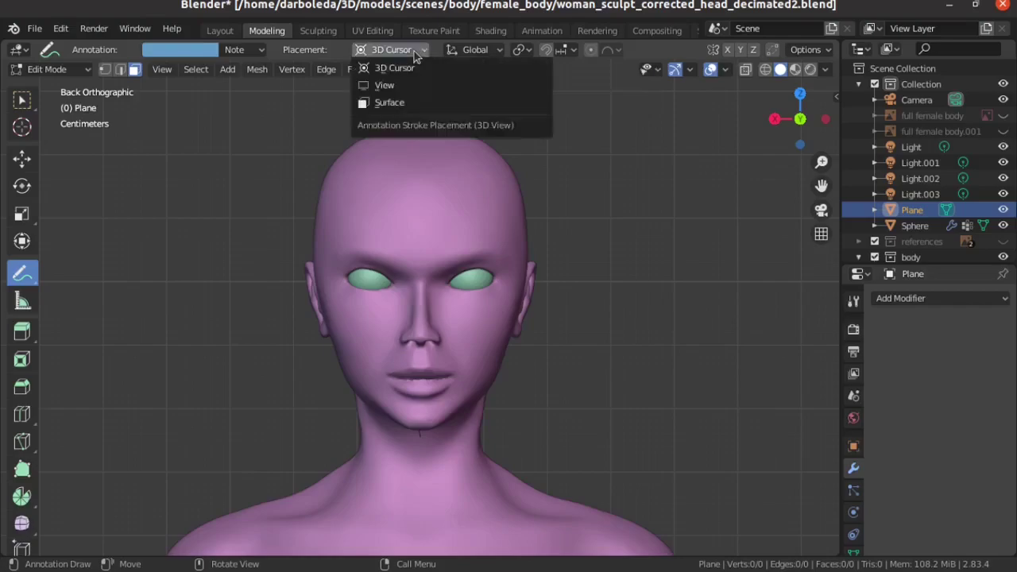
pyautogui.click(390, 104)
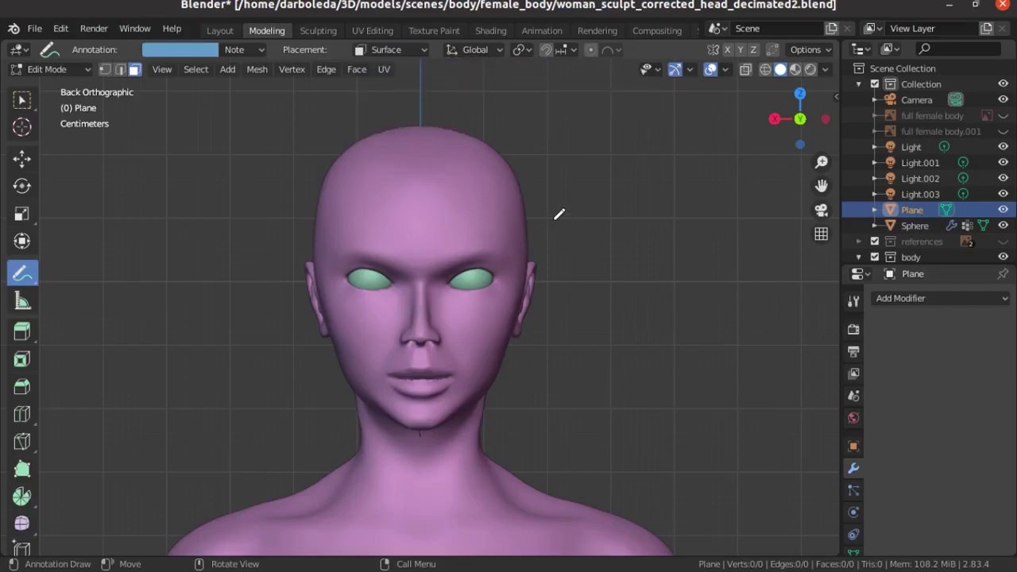
pyautogui.keyDown('shift'); pyautogui.moveTo(560, 216); pyautogui.dragTo(566, 267, button='middle'); pyautogui.keyUp('shift')
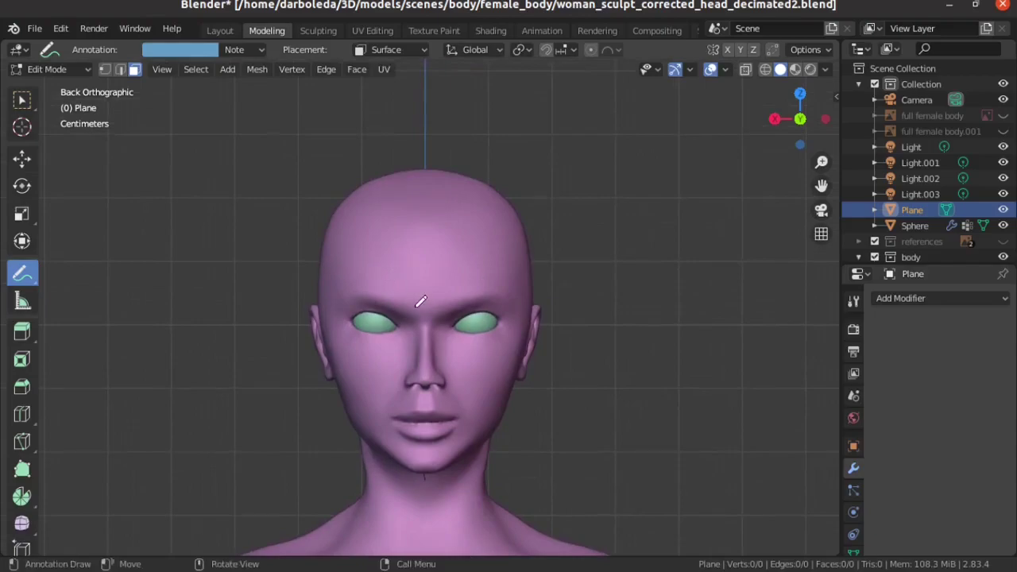
pyautogui.scroll(2, 477, 270)
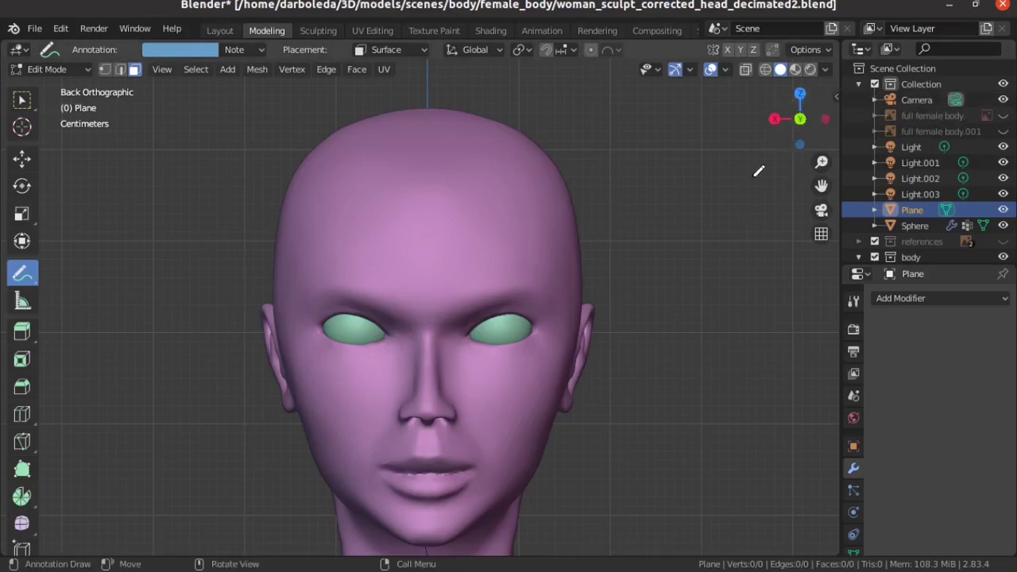
# Assign Plane as the Mesh of BSurface in the sidebar Edit panel.
pyautogui.press('n')
pyautogui.click(831, 222)
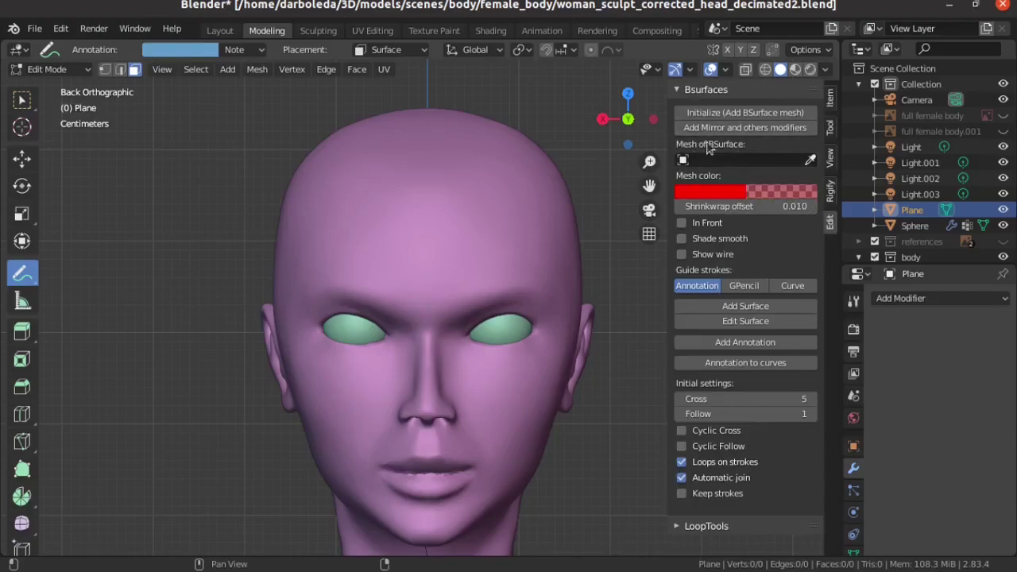
pyautogui.click(811, 160)
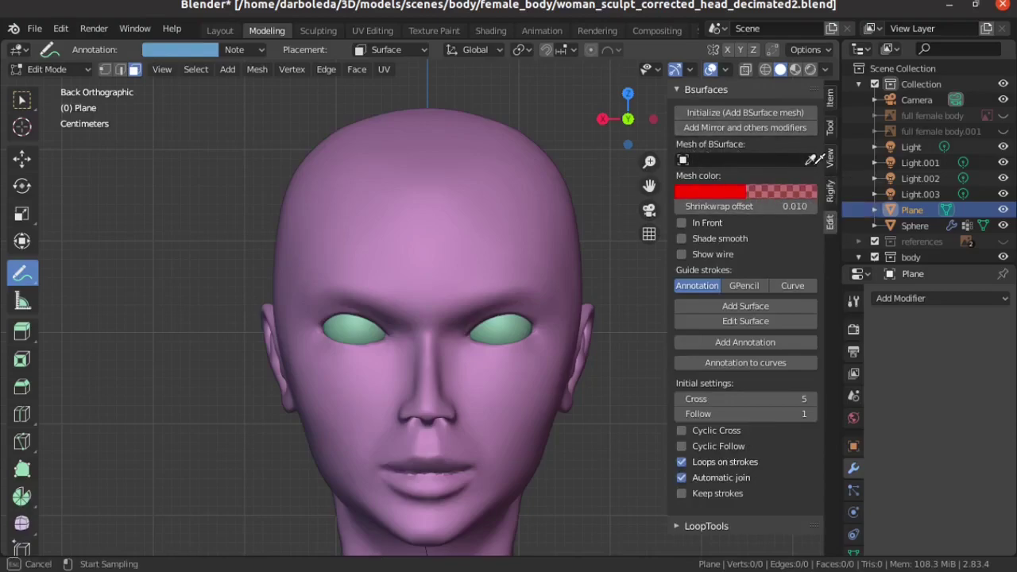
pyautogui.click(919, 208)
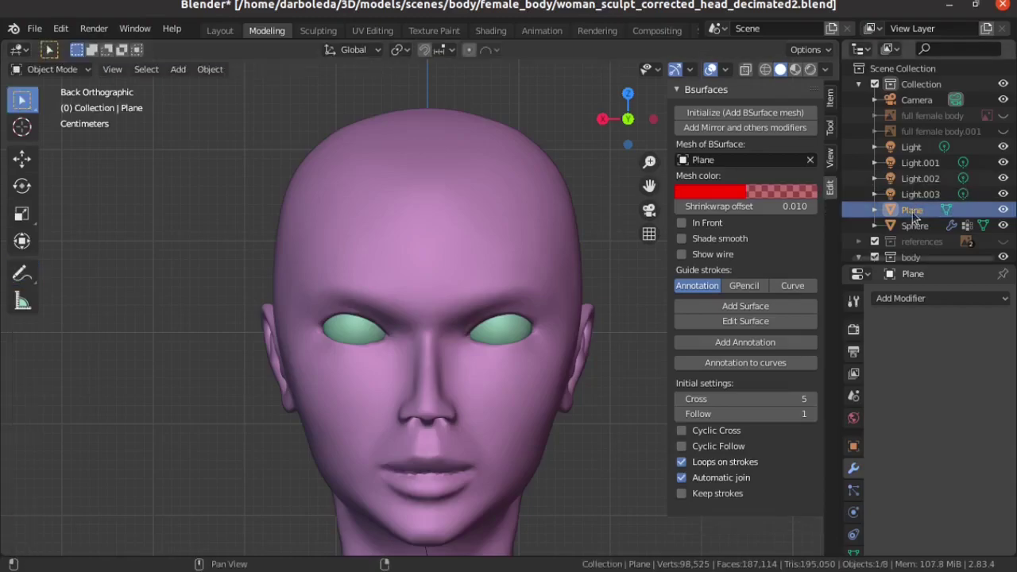
# Rename the Plane object to 'retopo' in the outliner.
pyautogui.doubleClick(918, 209)
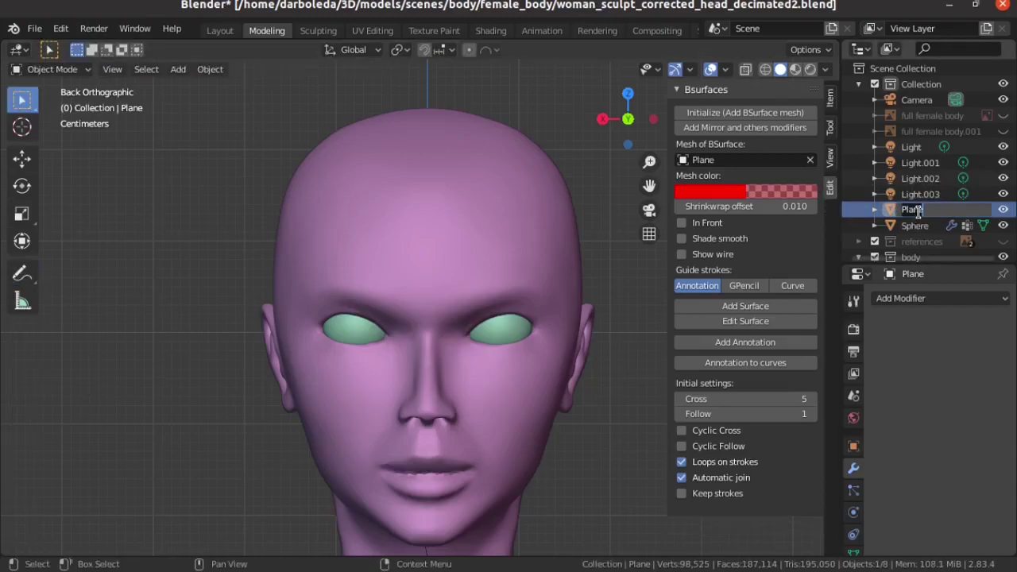
pyautogui.write('retopo')
pyautogui.press('Return')
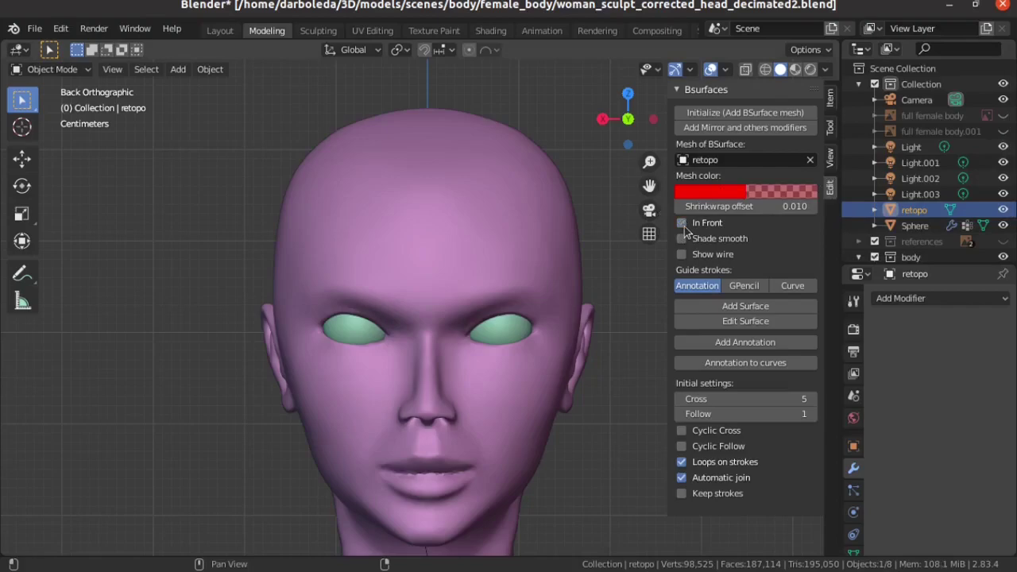
# Draw five roughly parallel annotation guide strokes up one side of the forehead.
pyautogui.click(23, 274)
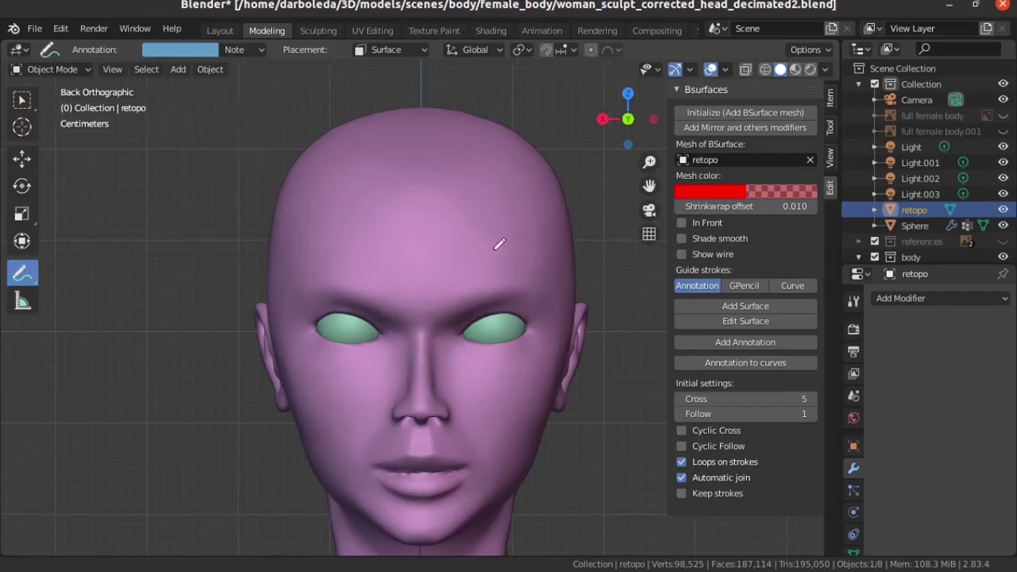
pyautogui.keyDown('shift'); pyautogui.moveTo(500, 241); pyautogui.dragTo(414, 246, button='middle'); pyautogui.keyUp('shift')
pyautogui.scroll(1, 435, 253)
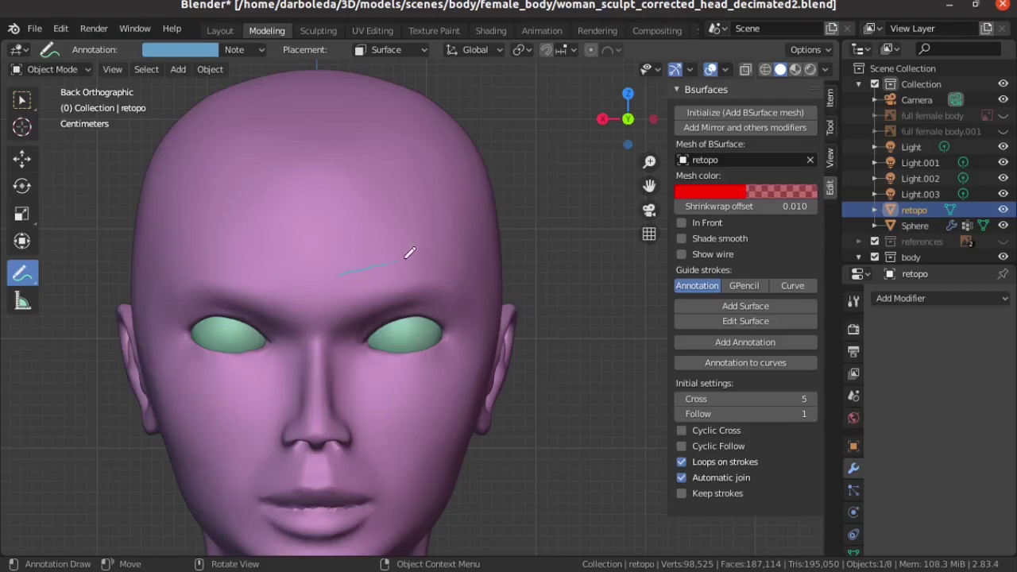
pyautogui.moveTo(407, 256)
pyautogui.mouseDown()
pyautogui.moveTo(449, 249)
pyautogui.moveTo(467, 260)
pyautogui.mouseUp()
pyautogui.moveTo(402, 216)
pyautogui.mouseDown()
pyautogui.moveTo(464, 219)
pyautogui.moveTo(474, 236)
pyautogui.mouseUp()
pyautogui.moveTo(445, 190); pyautogui.dragTo(475, 208)
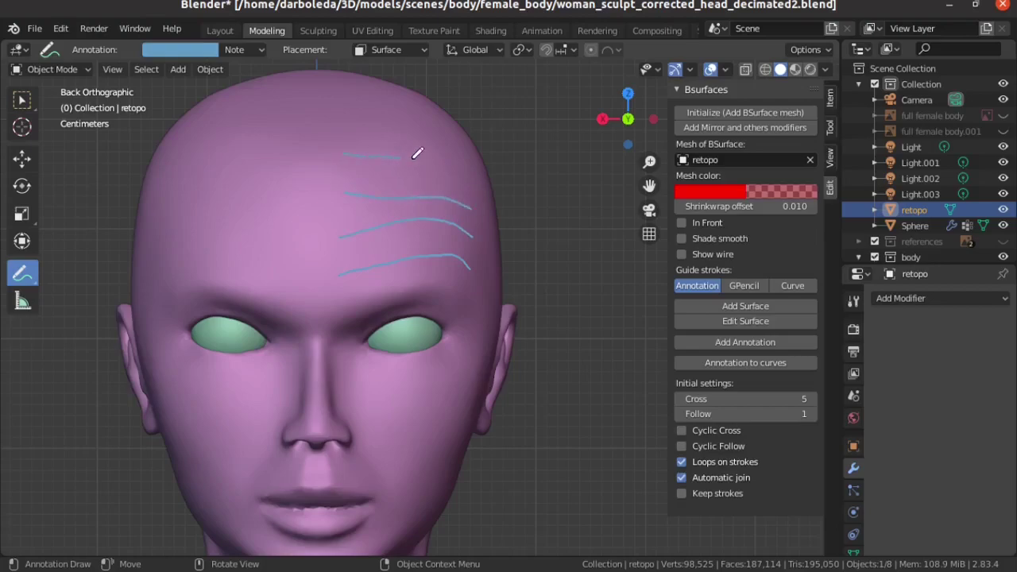
pyautogui.moveTo(416, 153); pyautogui.dragTo(466, 171)
pyautogui.moveTo(344, 120); pyautogui.dragTo(451, 145)
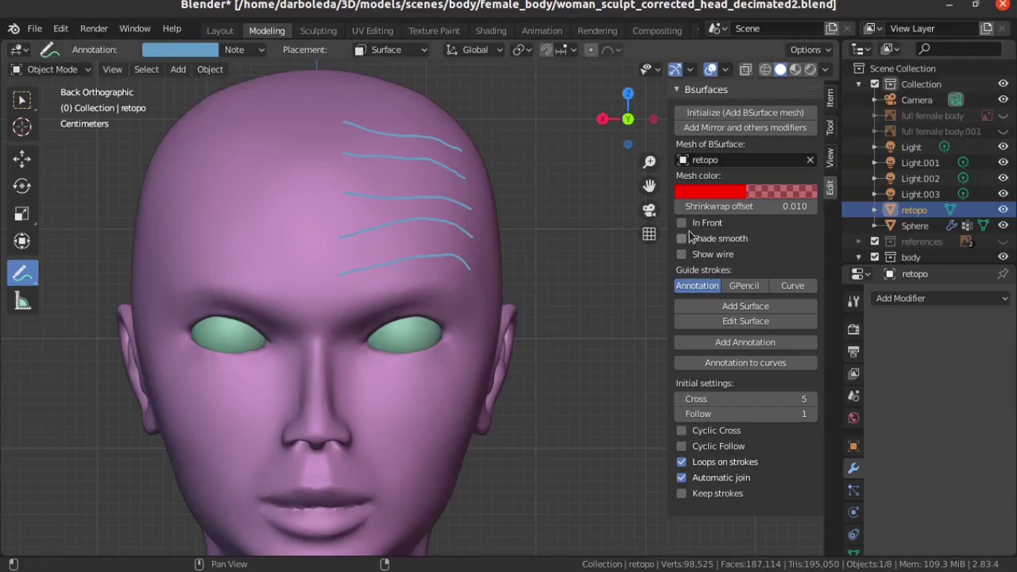
# Generate a Bsurfaces grid patch from the forehead strokes and accept it.
pyautogui.click(745, 307)
pyautogui.moveTo(500, 220); pyautogui.dragTo(452, 277, button='middle')
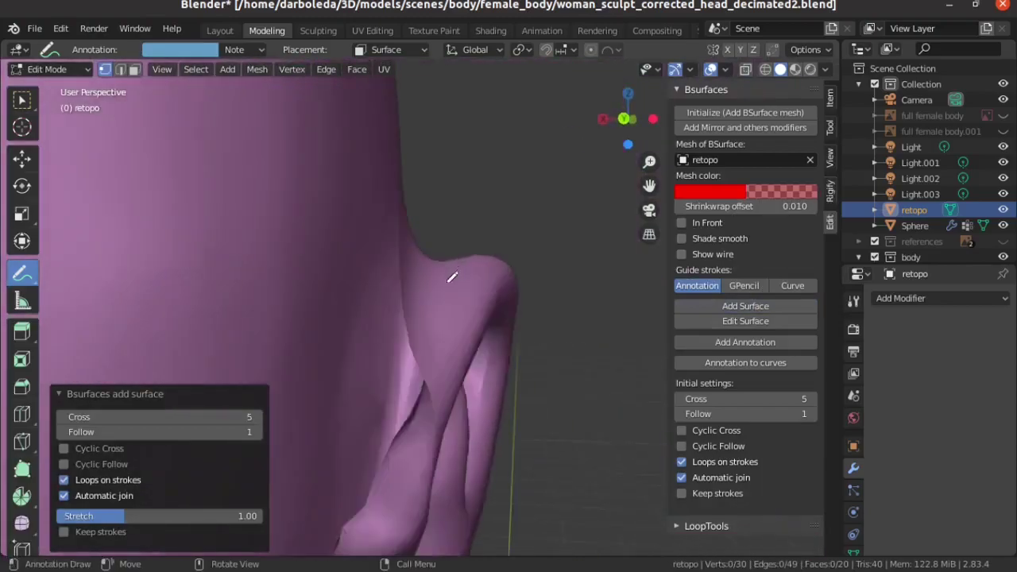
pyautogui.scroll(-5, 352, 268)
pyautogui.moveTo(352, 268)
pyautogui.mouseDown(button='middle')
pyautogui.moveTo(352, 227)
pyautogui.moveTo(363, 254)
pyautogui.moveTo(324, 261)
pyautogui.moveTo(341, 265)
pyautogui.moveTo(357, 230)
pyautogui.moveTo(319, 220)
pyautogui.moveTo(350, 272)
pyautogui.moveTo(461, 265)
pyautogui.mouseUp(button='middle')
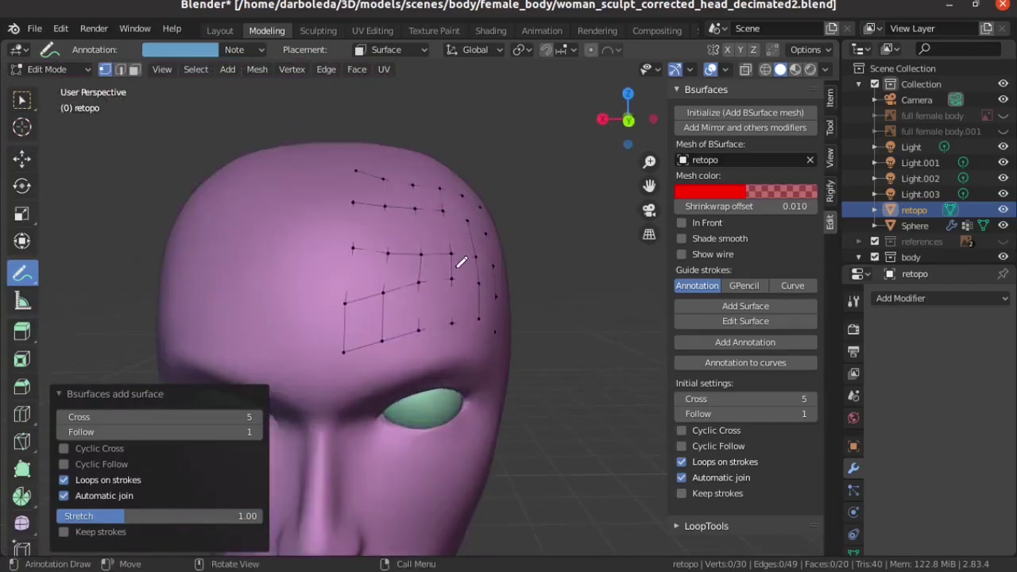
pyautogui.click(461, 262)
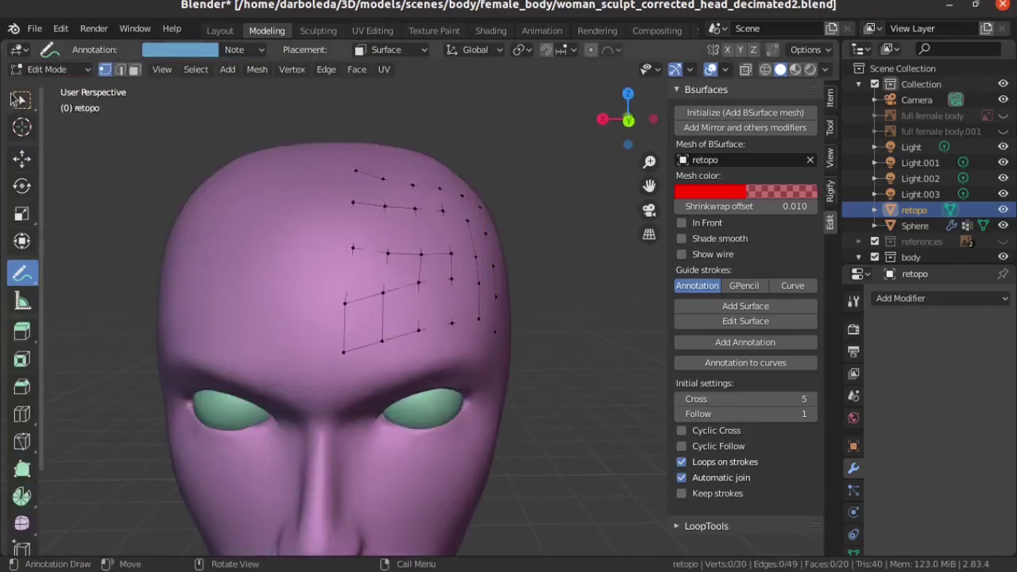
# Switch to box selection and frame the forehead grid in a side view.
pyautogui.click(22, 99)
pyautogui.moveTo(414, 274)
pyautogui.mouseDown(button='middle')
pyautogui.moveTo(205, 262)
pyautogui.moveTo(333, 262)
pyautogui.moveTo(129, 344)
pyautogui.moveTo(381, 407)
pyautogui.moveTo(411, 438)
pyautogui.mouseUp(button='middle')
pyautogui.press('ctrl+KP_1')
pyautogui.press('ctrl+KP_3')
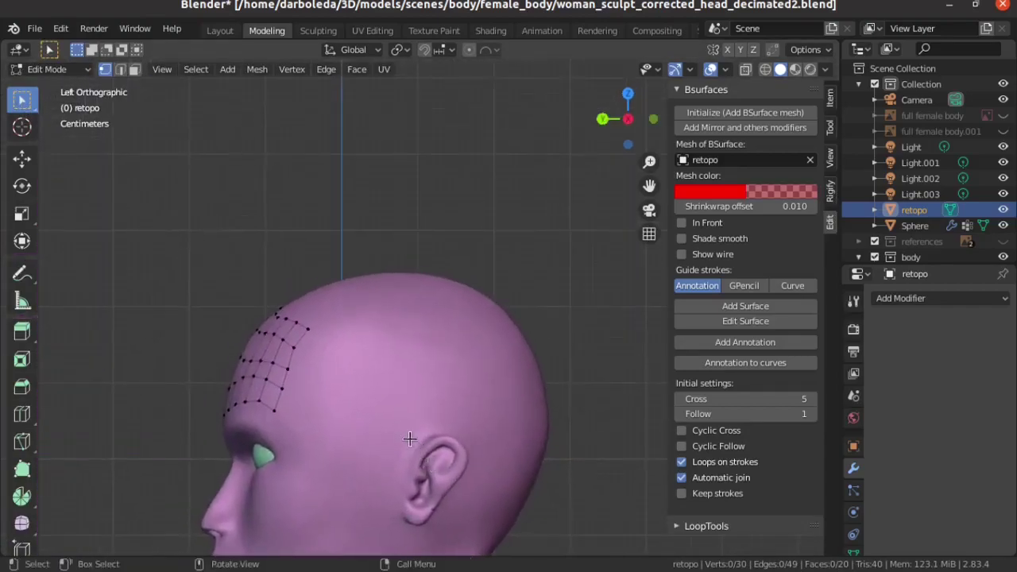
pyautogui.scroll(2, 341, 425)
pyautogui.keyDown('shift'); pyautogui.moveTo(284, 415); pyautogui.dragTo(371, 325, button='middle'); pyautogui.keyUp('shift')
# Select the five vertices along the patch's right edge.
pyautogui.click(339, 256)
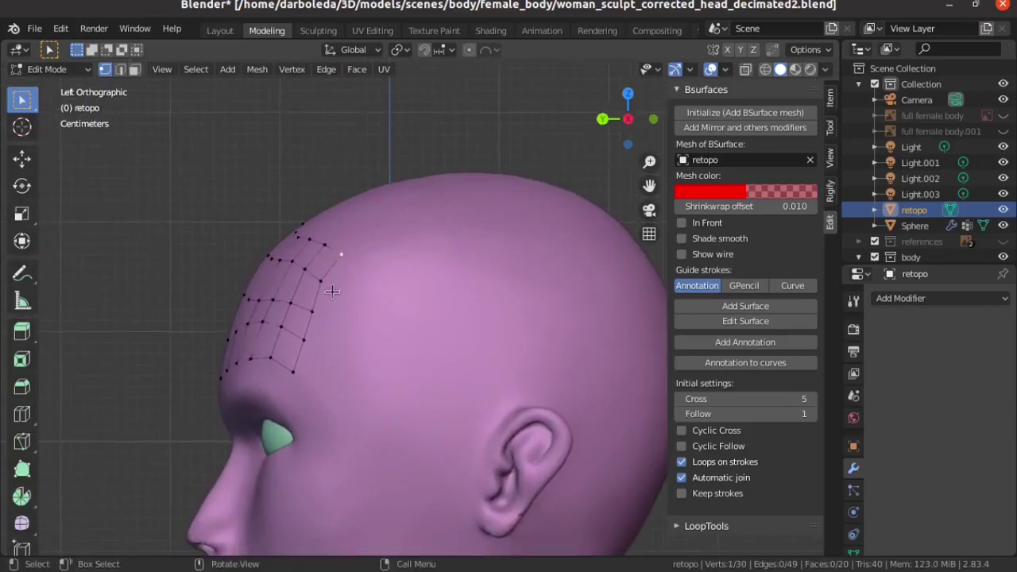
pyautogui.keyDown('shift'); pyautogui.click(321, 281); pyautogui.keyUp('shift')
pyautogui.keyDown('shift'); pyautogui.click(311, 312); pyautogui.keyUp('shift')
pyautogui.keyDown('shift'); pyautogui.click(303, 339); pyautogui.keyUp('shift')
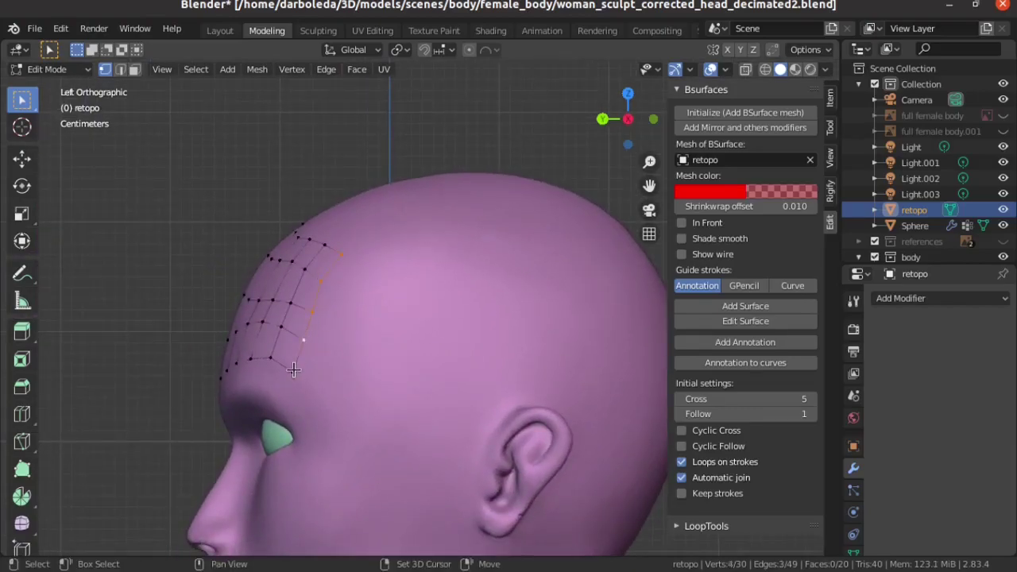
pyautogui.keyDown('shift'); pyautogui.click(293, 371); pyautogui.keyUp('shift')
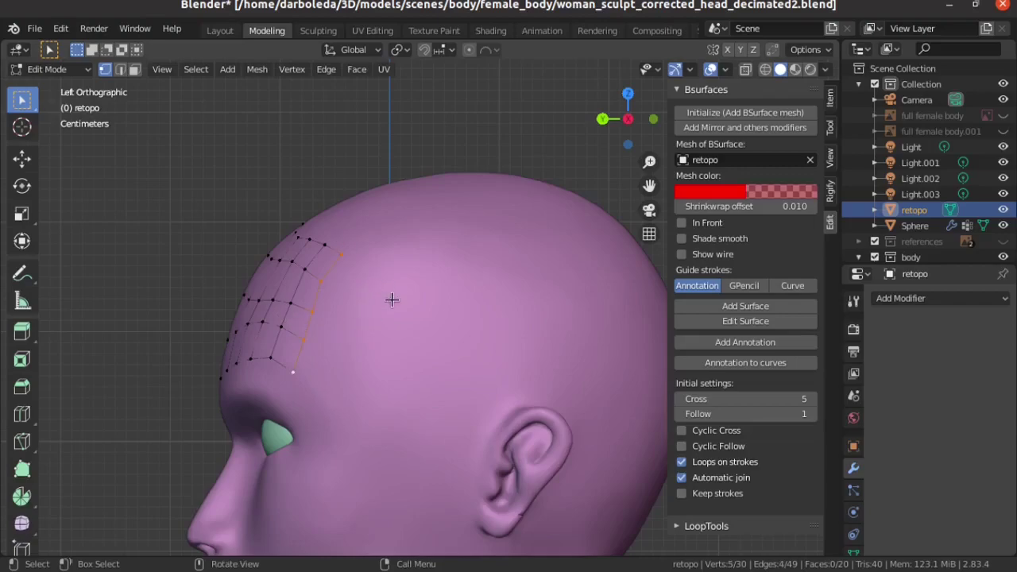
pyautogui.click(21, 274)
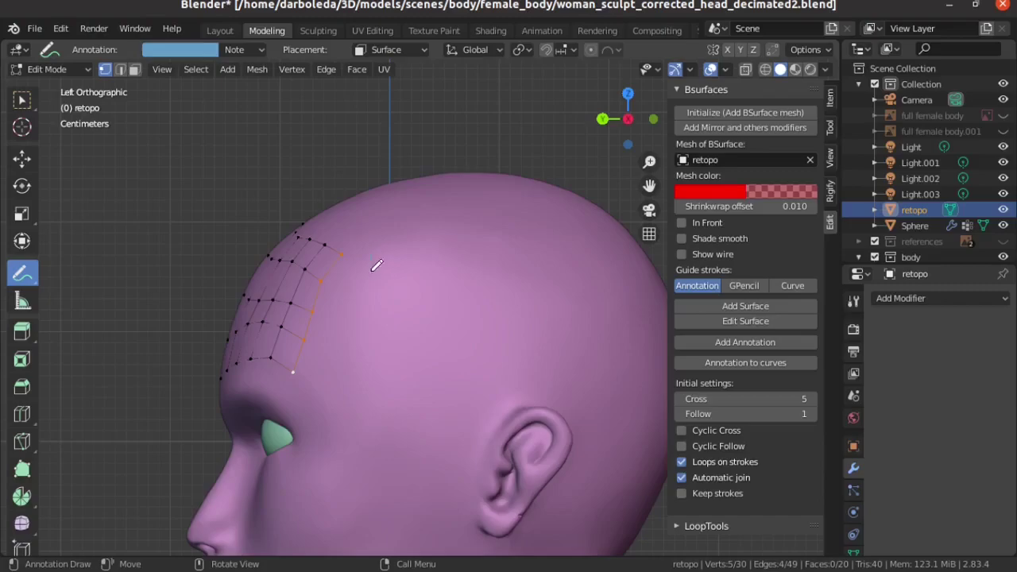
# Draw four vertical guide strokes down the forehead and across the head.
pyautogui.moveTo(369, 367); pyautogui.dragTo(371, 370)
pyautogui.moveTo(417, 262)
pyautogui.mouseDown()
pyautogui.moveTo(415, 364)
pyautogui.moveTo(453, 380)
pyautogui.mouseUp()
pyautogui.moveTo(554, 272)
pyautogui.mouseDown()
pyautogui.moveTo(569, 296)
pyautogui.moveTo(571, 367)
pyautogui.mouseUp()
pyautogui.moveTo(595, 272); pyautogui.dragTo(620, 377)
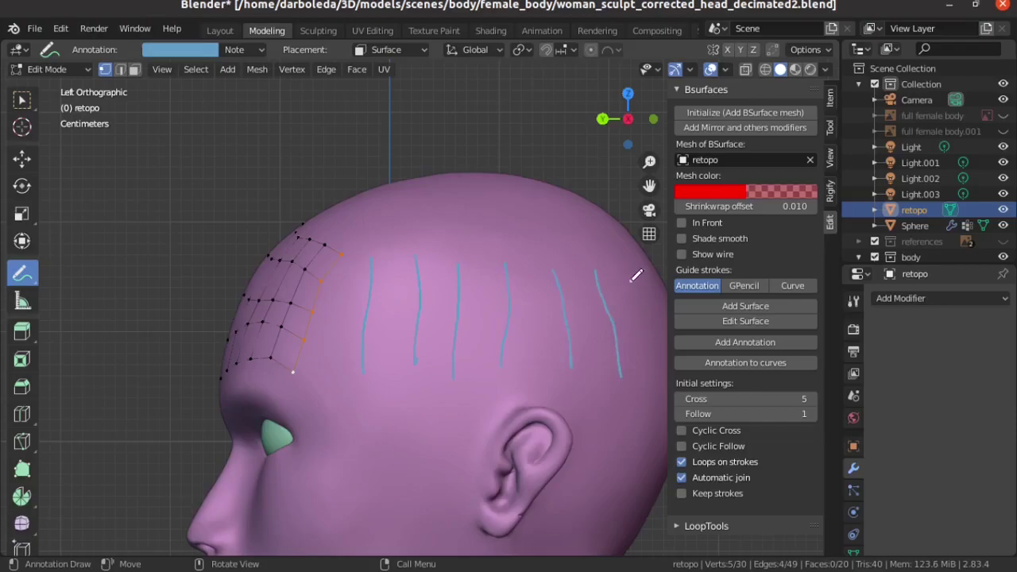
pyautogui.moveTo(627, 382)
pyautogui.mouseDown(button='middle')
pyautogui.moveTo(563, 354)
pyautogui.moveTo(554, 331)
pyautogui.mouseUp(button='middle')
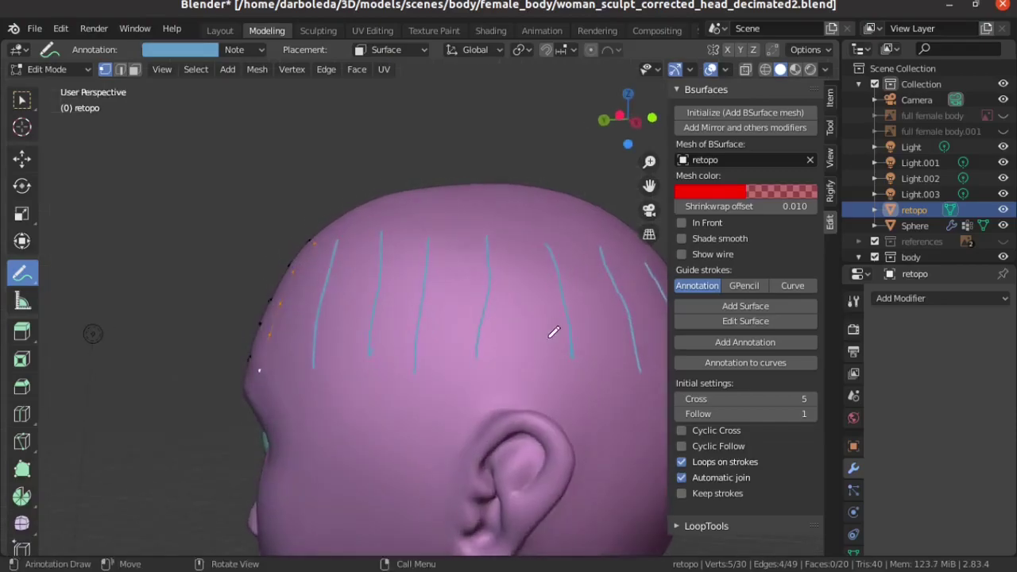
# Build a Bsurfaces surface joined to the patch and display it In Front.
pyautogui.click(793, 312)
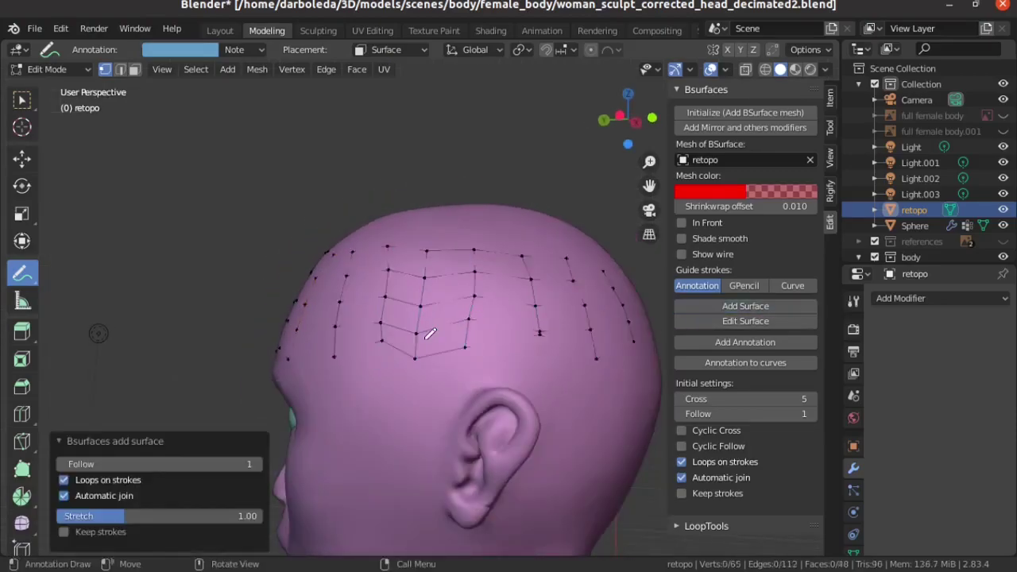
pyautogui.moveTo(427, 351); pyautogui.dragTo(533, 342, button='middle')
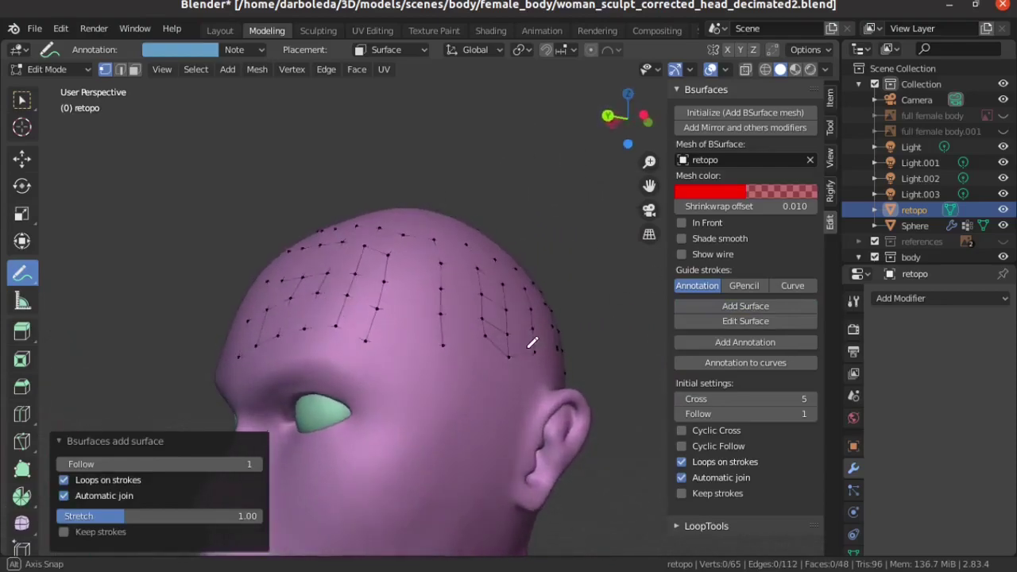
pyautogui.click(681, 223)
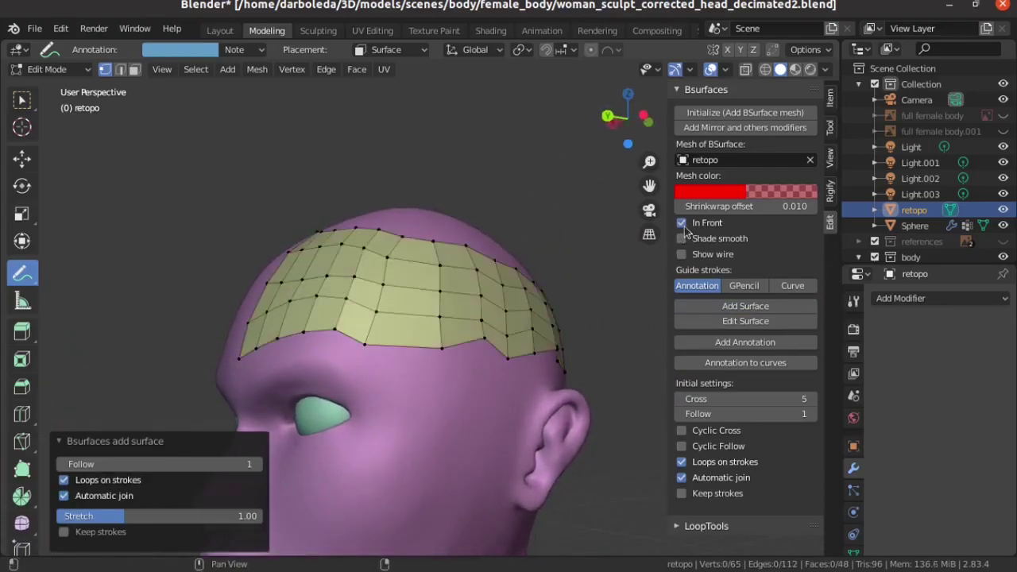
# Turn off In Front, snap to a straight-on view, and return retopo to Object Mode.
pyautogui.moveTo(406, 358); pyautogui.dragTo(654, 368, button='middle')
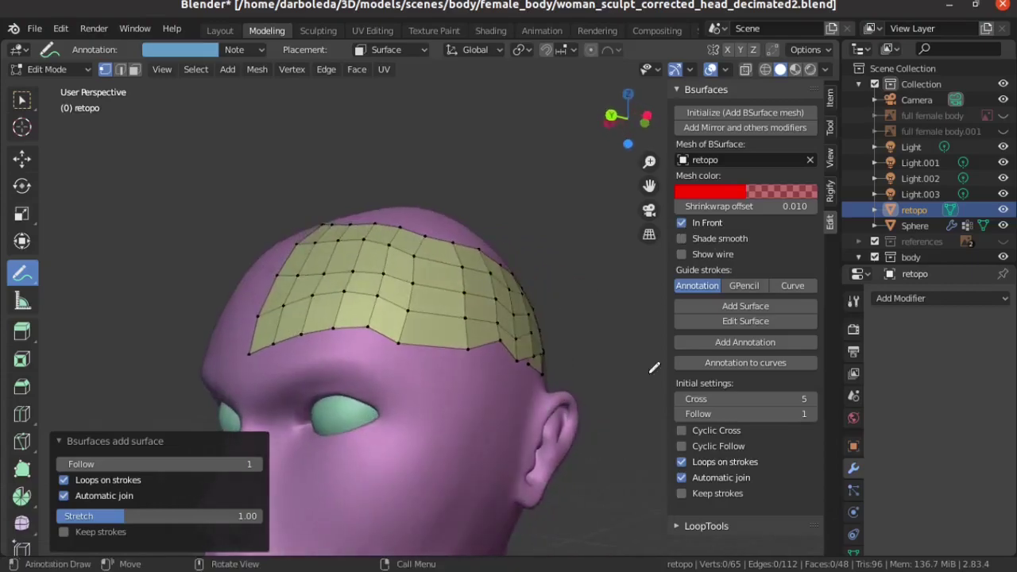
pyautogui.click(681, 224)
pyautogui.moveTo(603, 381); pyautogui.dragTo(441, 406, button='middle')
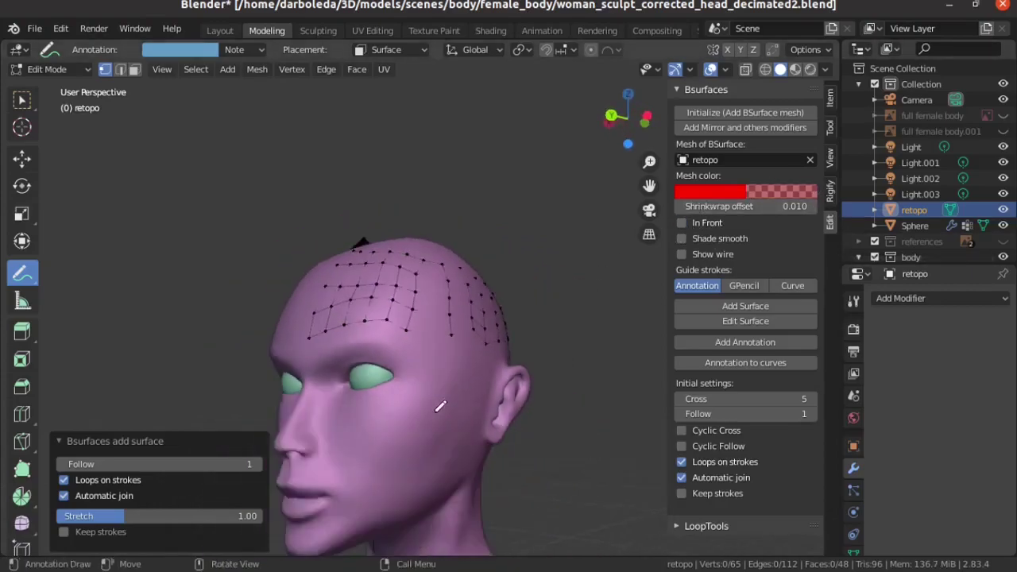
pyautogui.press('ctrl+KP_1')
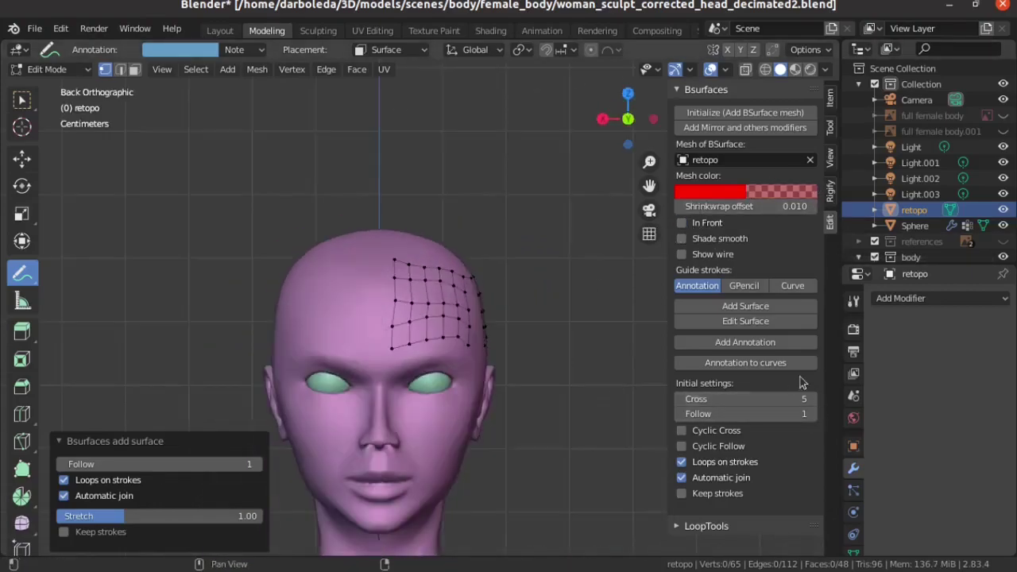
pyautogui.scroll(4, 485, 292)
pyautogui.press('Tab')
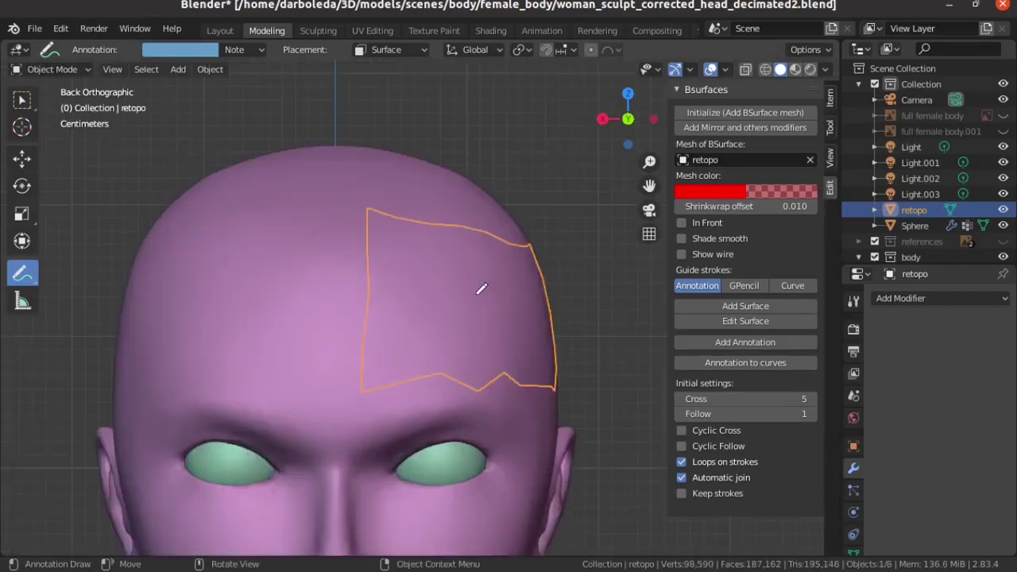
pyautogui.click(946, 298)
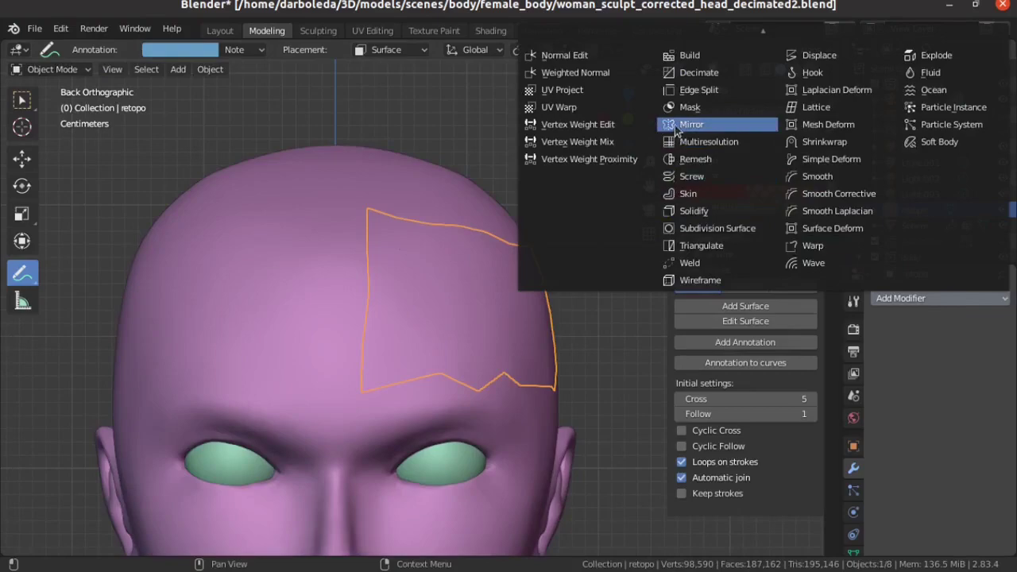
pyautogui.click(973, 294)
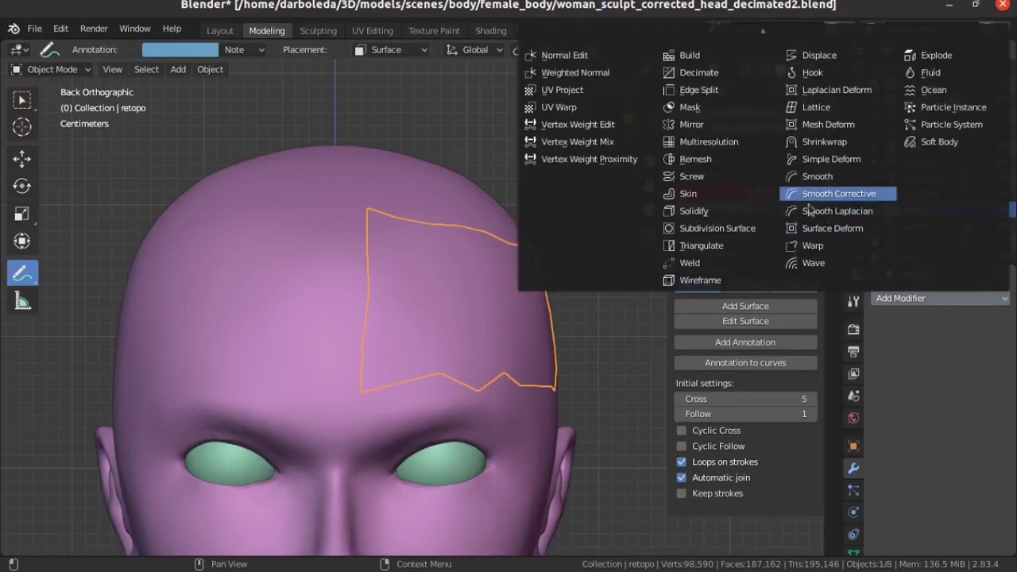
# Add a Shrinkwrap modifier to retopo with Sphere as its target.
pyautogui.click(824, 142)
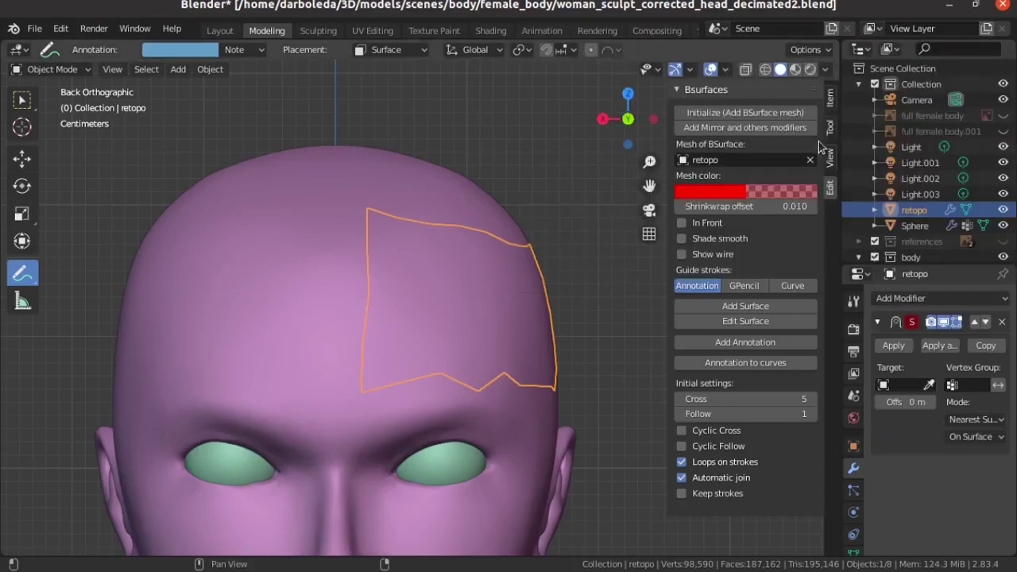
pyautogui.click(929, 385)
pyautogui.click(220, 280)
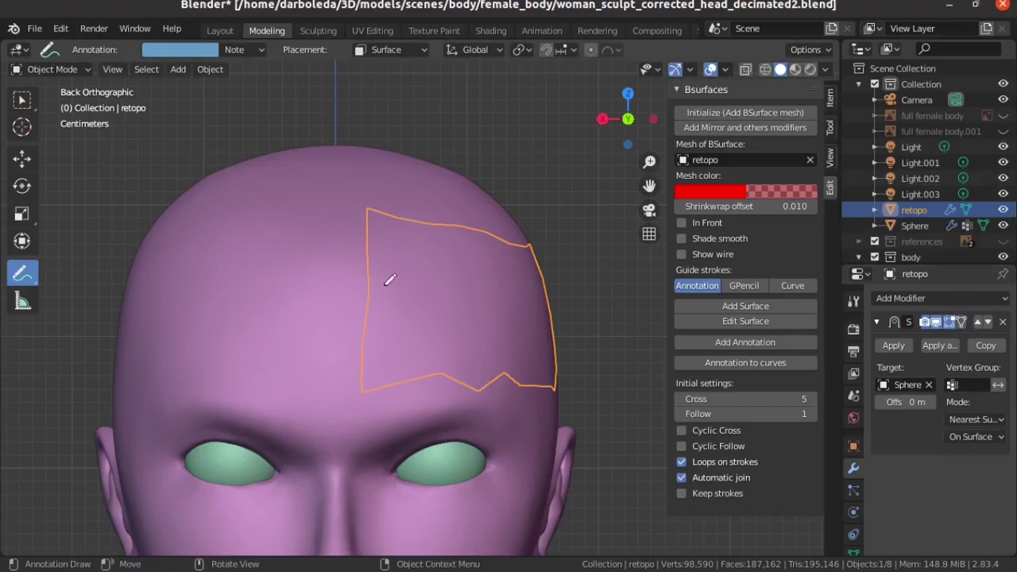
pyautogui.moveTo(529, 382)
pyautogui.mouseDown(button='middle')
pyautogui.moveTo(450, 395)
pyautogui.moveTo(431, 357)
pyautogui.mouseUp(button='middle')
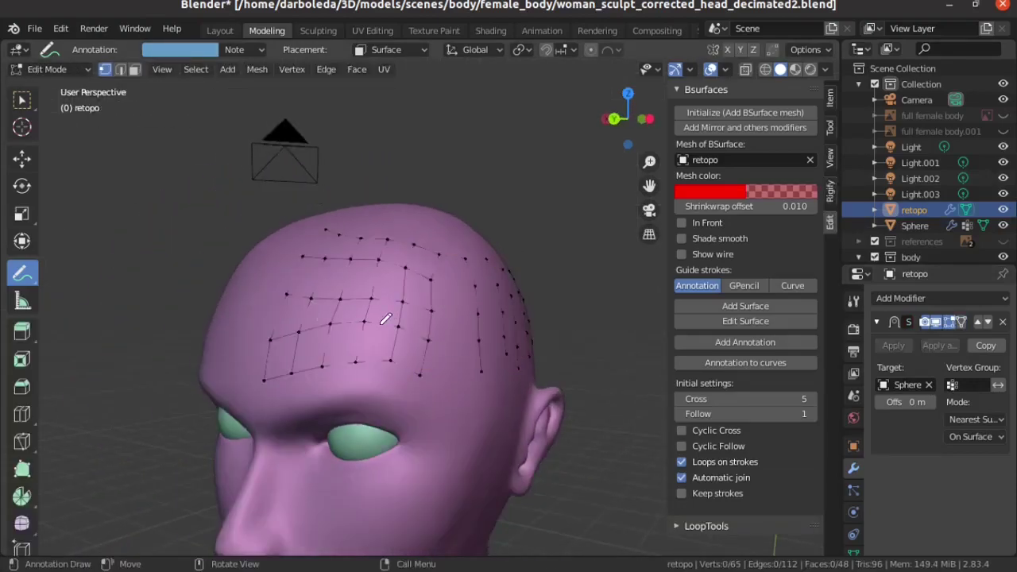
pyautogui.press('Tab')
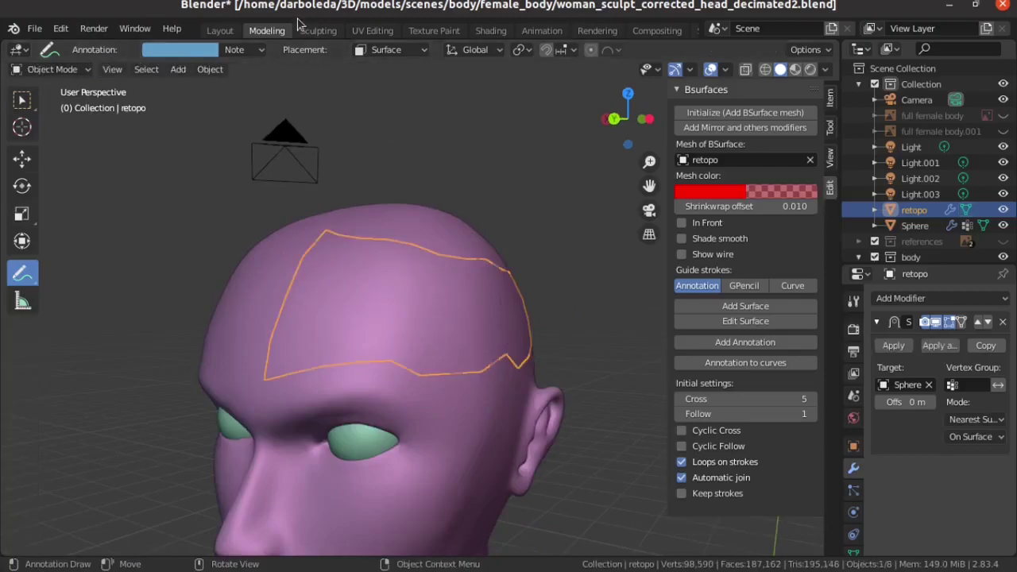
pyautogui.click(318, 30)
# Frame the head, check the retopo grid, and put retopo into Sculpt Mode.
pyautogui.keyDown('shift'); pyautogui.moveTo(550, 251); pyautogui.dragTo(509, 549, button='middle'); pyautogui.keyUp('shift')
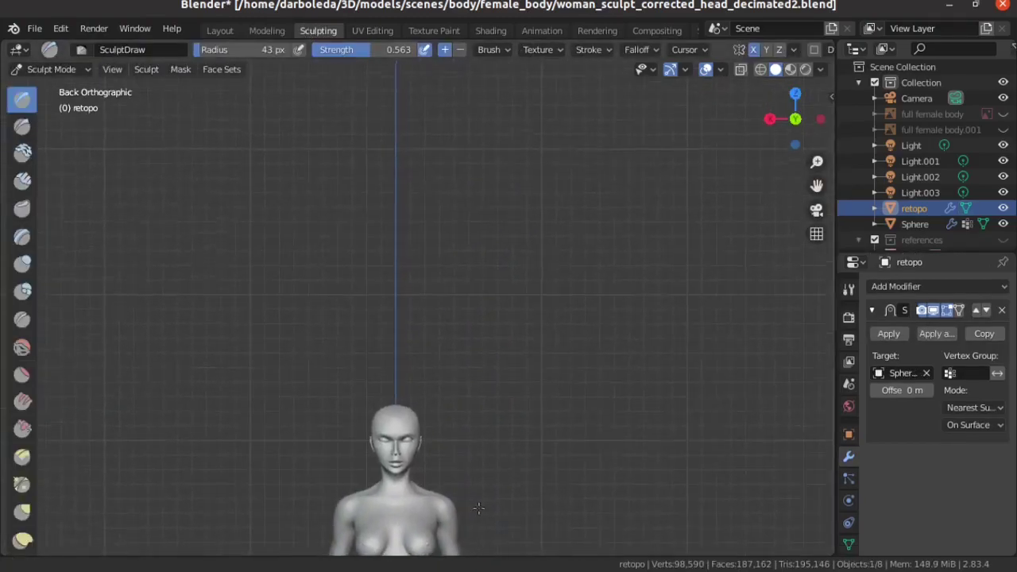
pyautogui.scroll(3, 452, 481)
pyautogui.scroll(2, 452, 481)
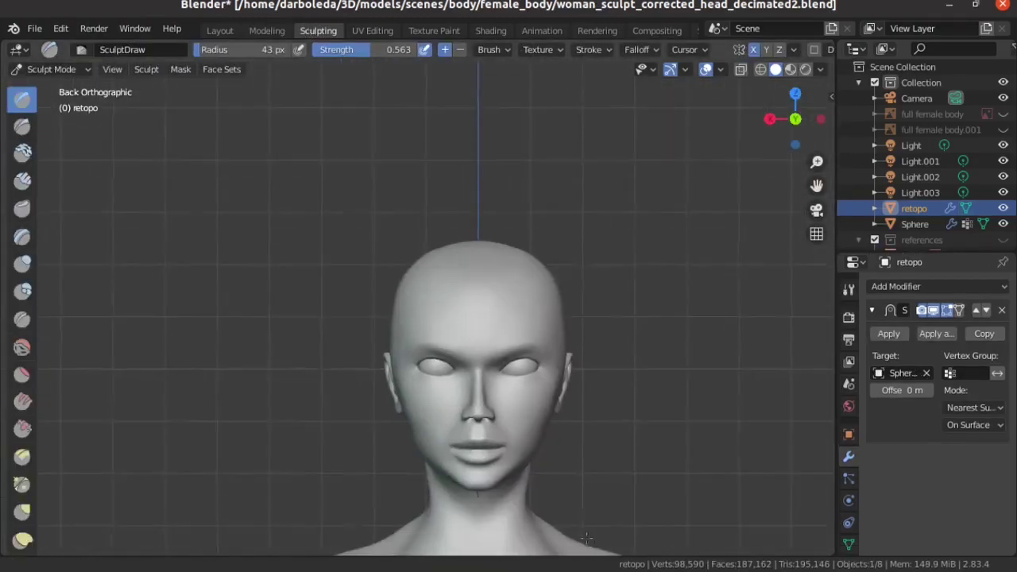
pyautogui.keyDown('shift'); pyautogui.moveTo(447, 481); pyautogui.dragTo(522, 340, button='middle'); pyautogui.keyUp('shift')
pyautogui.press('Tab')
pyautogui.moveTo(573, 304)
pyautogui.mouseDown(button='middle')
pyautogui.moveTo(545, 331)
pyautogui.moveTo(450, 330)
pyautogui.mouseUp(button='middle')
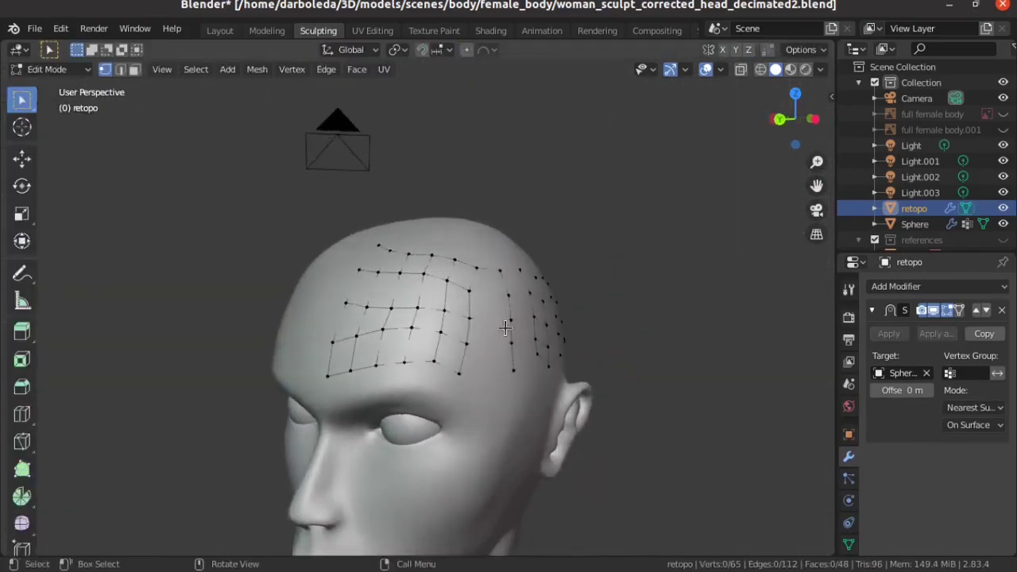
pyautogui.scroll(3, 449, 330)
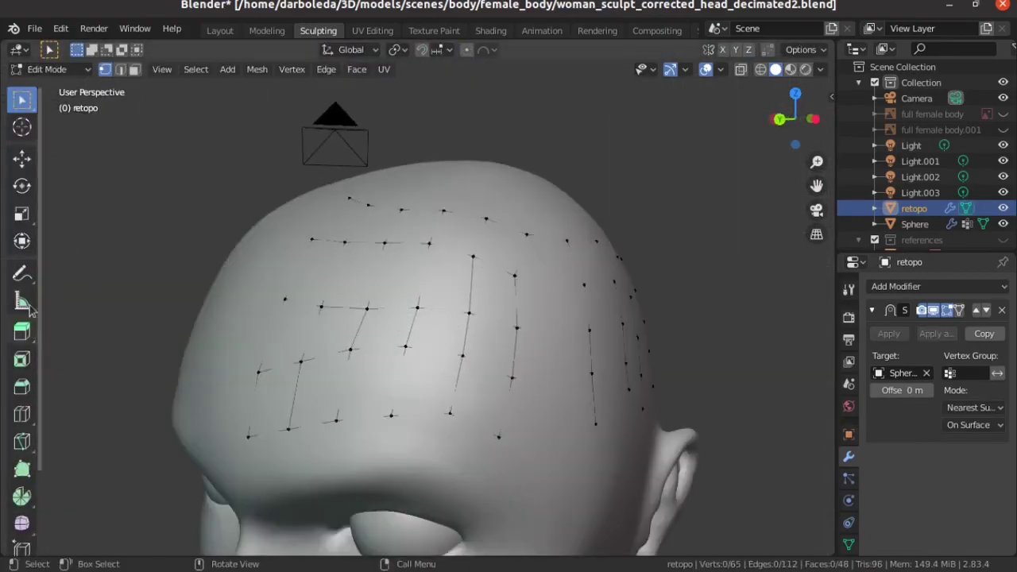
pyautogui.scroll(-2, 22, 252)
pyautogui.scroll(-1, 19, 253)
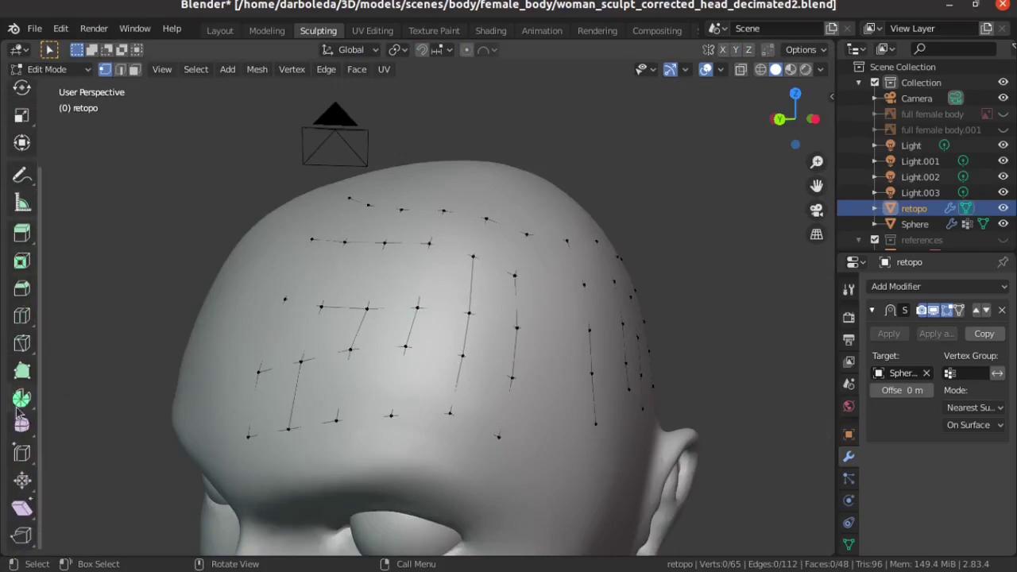
pyautogui.click(64, 70)
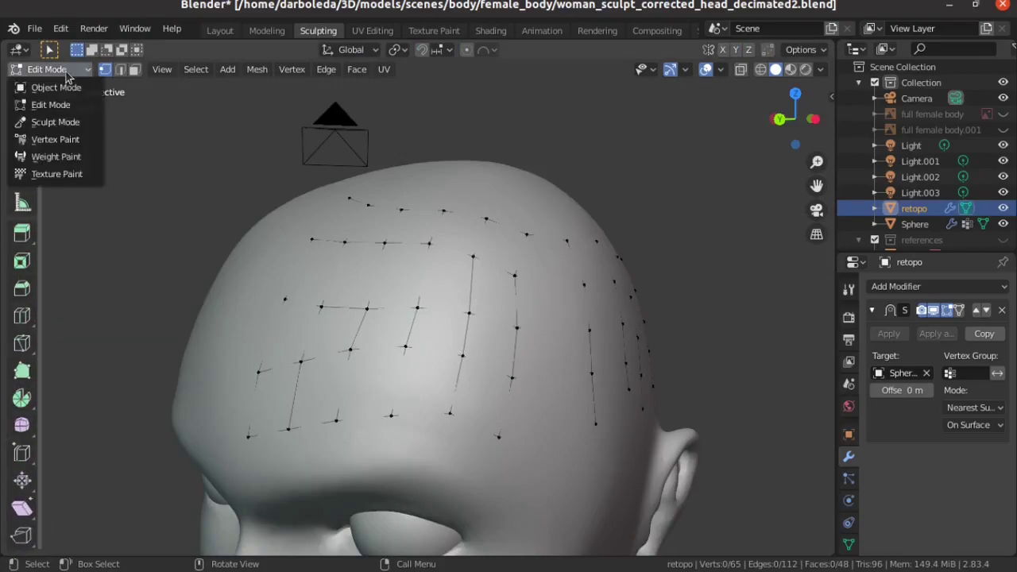
pyautogui.click(52, 116)
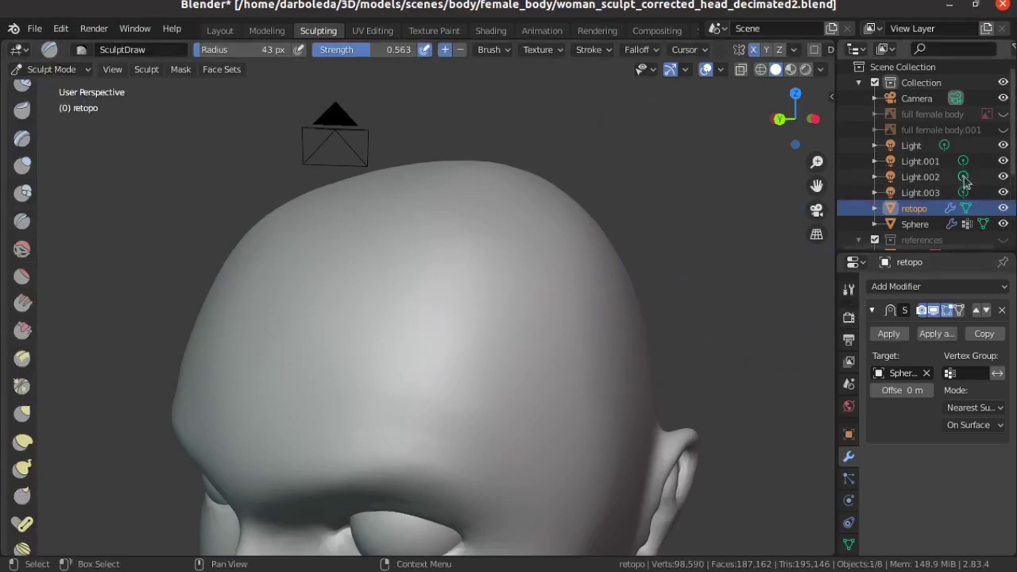
pyautogui.scroll(-1, 963, 176)
pyautogui.scroll(-2, 966, 174)
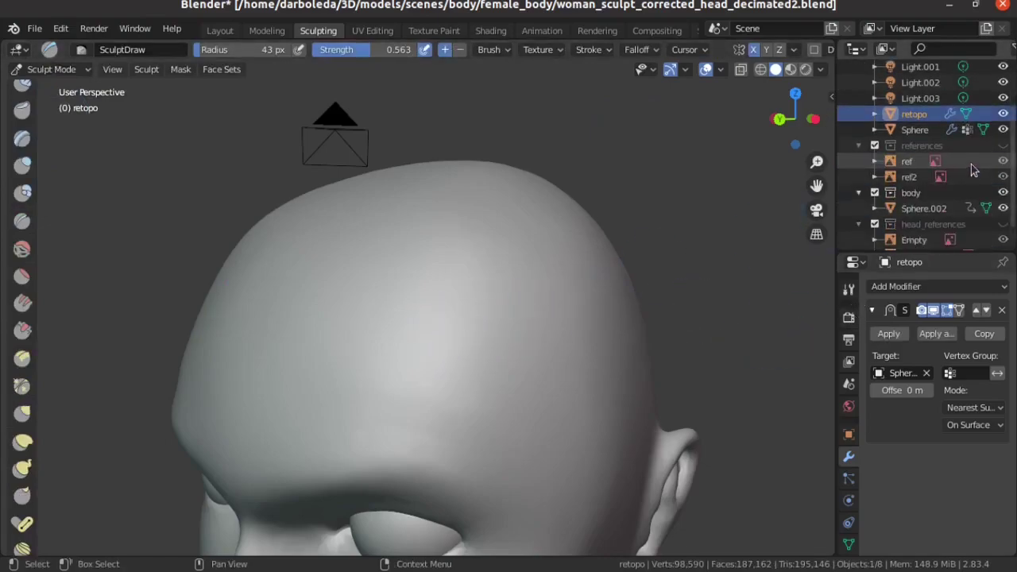
# Hide the body collection, enable the wireframe overlay, and select the Smooth brush.
pyautogui.click(1003, 193)
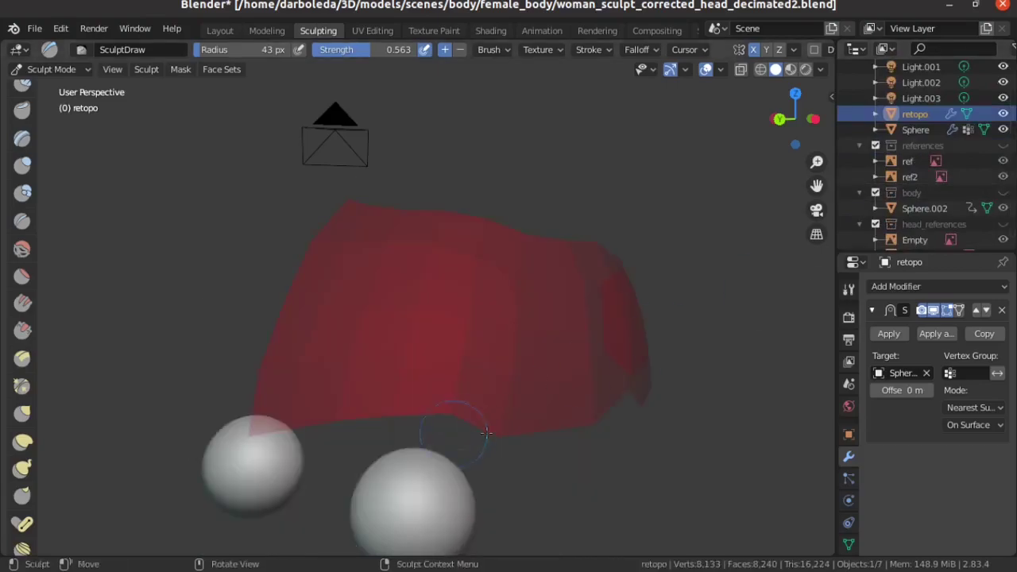
pyautogui.moveTo(520, 374)
pyautogui.mouseDown(button='middle')
pyautogui.moveTo(467, 382)
pyautogui.moveTo(337, 352)
pyautogui.mouseUp(button='middle')
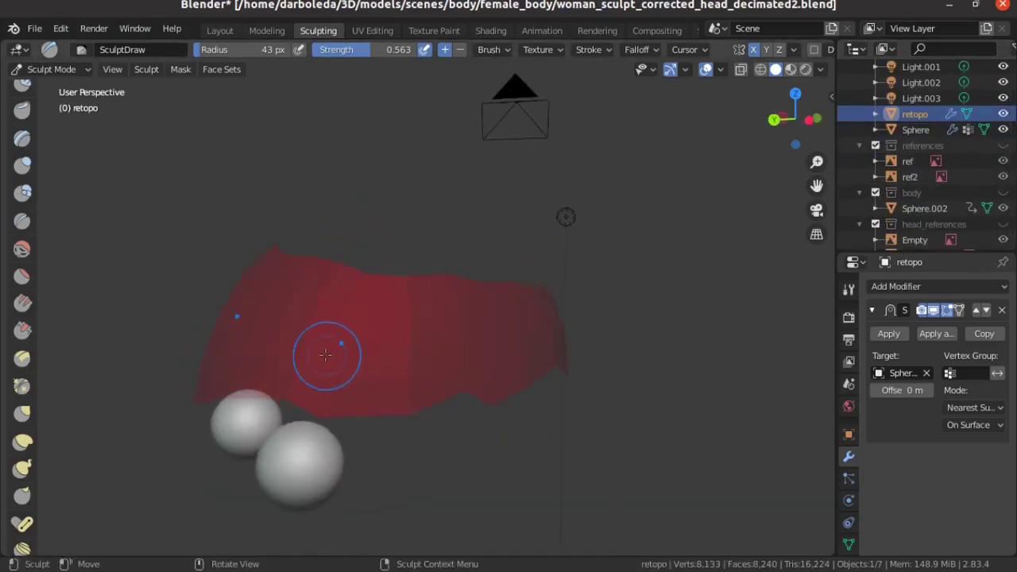
pyautogui.click(720, 70)
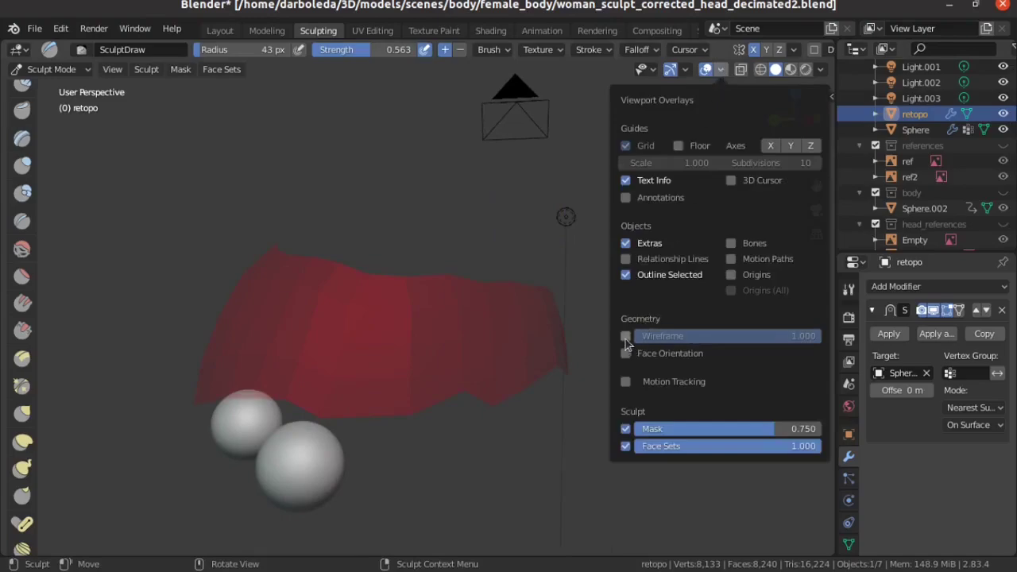
pyautogui.click(626, 336)
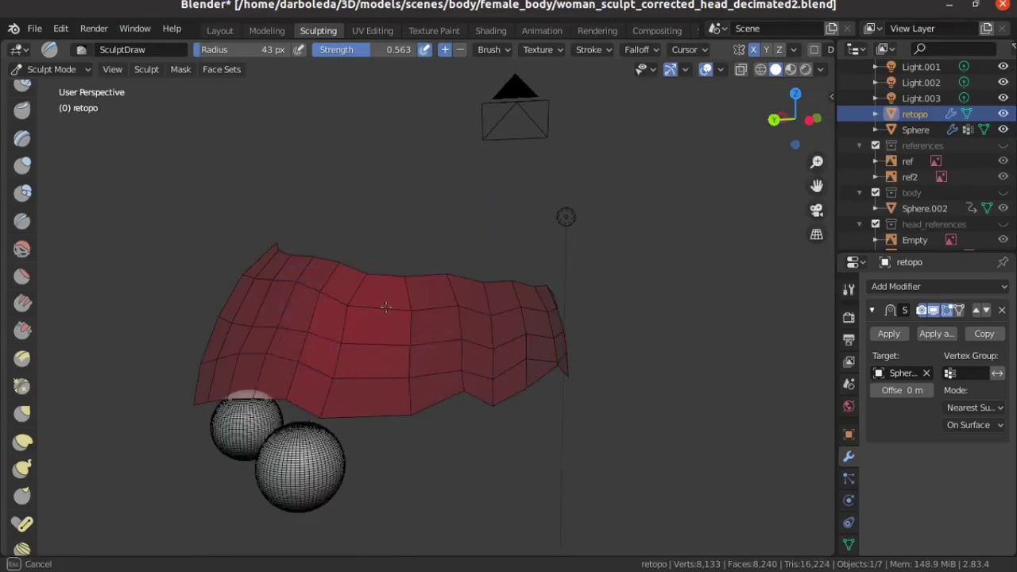
pyautogui.click(23, 249)
# Smooth the red patch's grid and uneven lower edge with the Smooth brush, orbiting to check.
pyautogui.moveTo(350, 310); pyautogui.dragTo(283, 365)
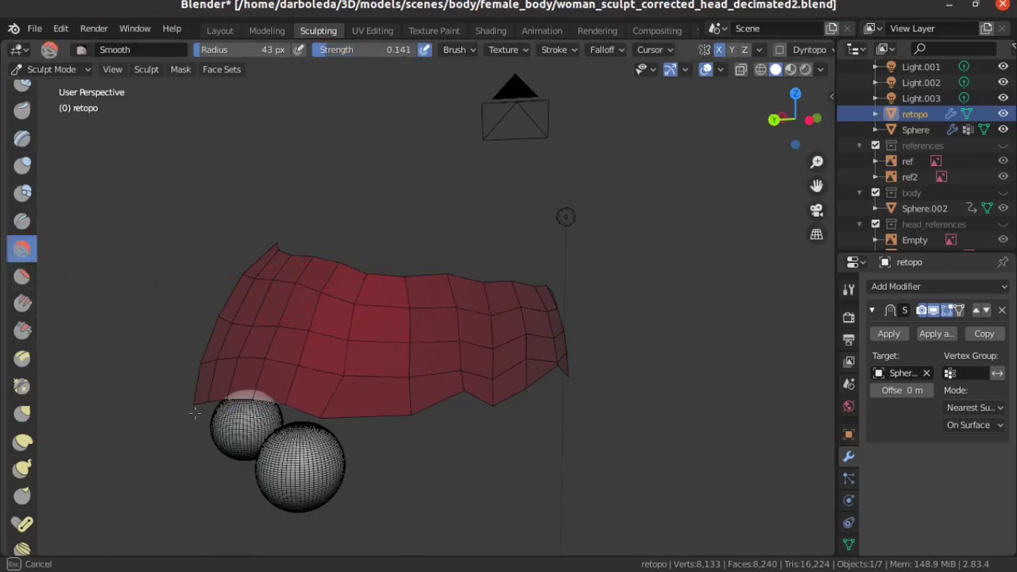
pyautogui.moveTo(195, 413); pyautogui.dragTo(507, 354)
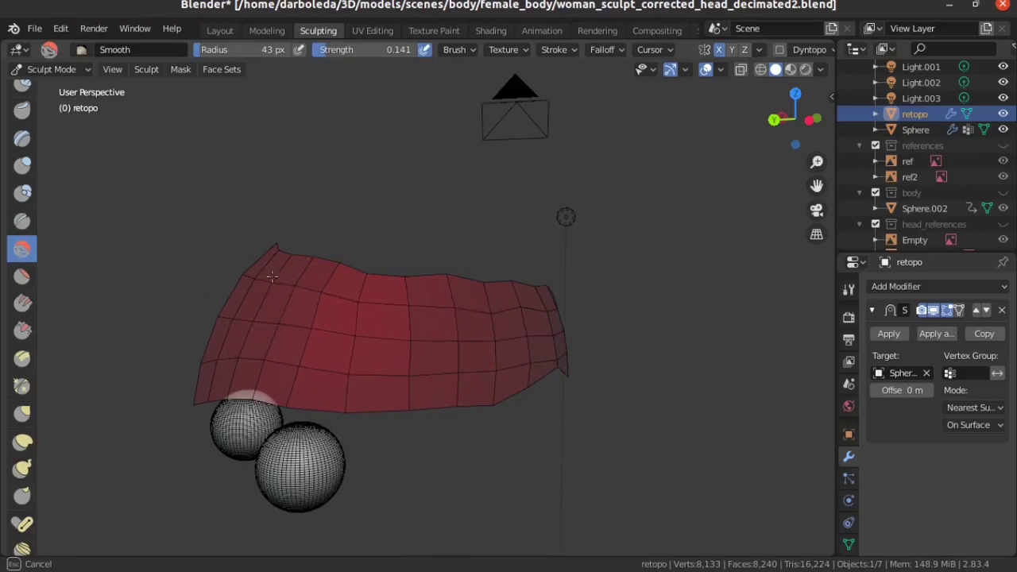
pyautogui.moveTo(463, 335); pyautogui.dragTo(343, 379, button='middle')
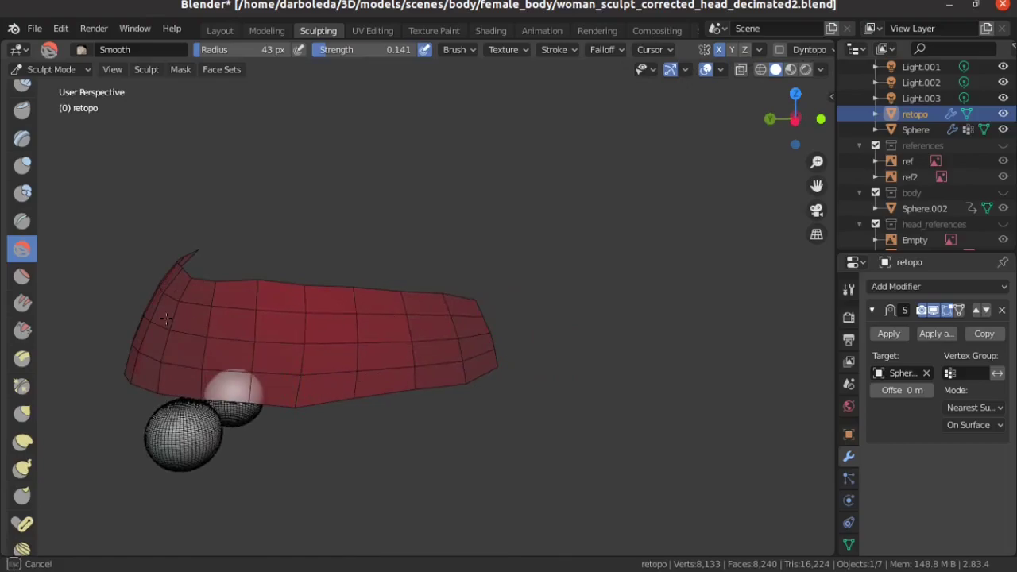
pyautogui.moveTo(276, 309); pyautogui.dragTo(435, 274, button='middle')
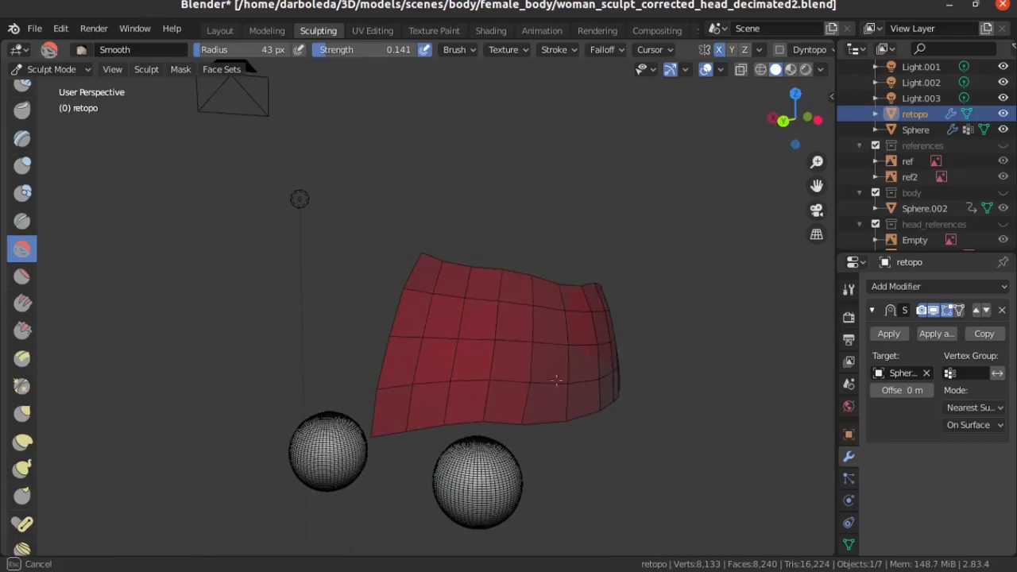
pyautogui.moveTo(556, 381); pyautogui.dragTo(293, 375, button='middle')
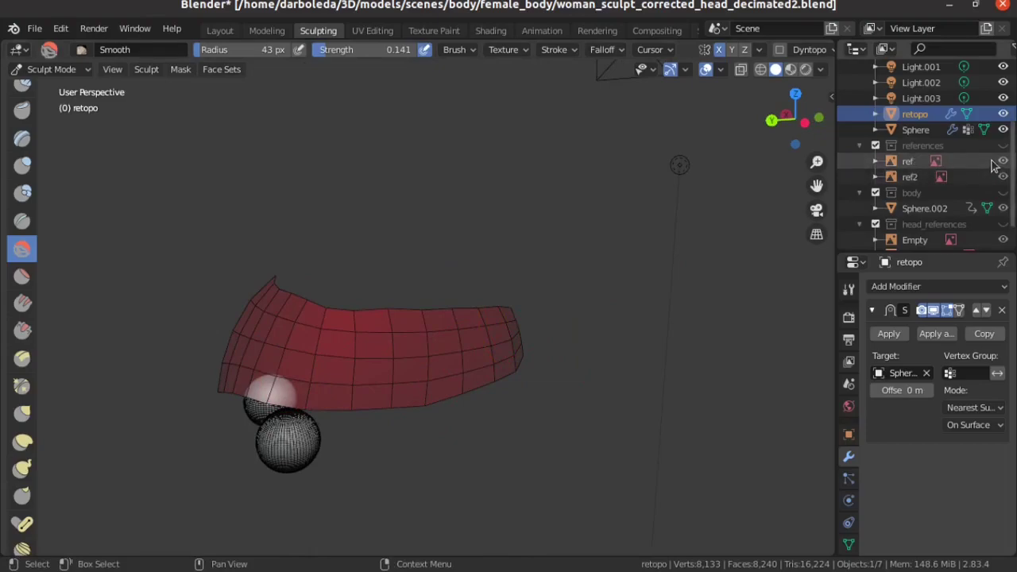
pyautogui.scroll(-1, 994, 163)
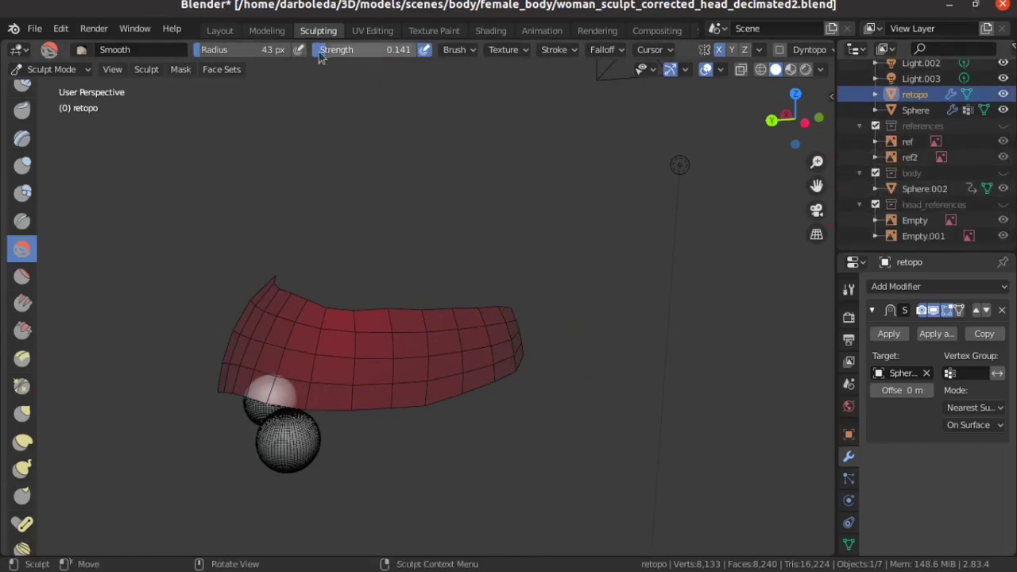
# In the Modeling workspace, apply the Shrinkwrap modifier to the retopo patch from Object Mode.
pyautogui.click(266, 30)
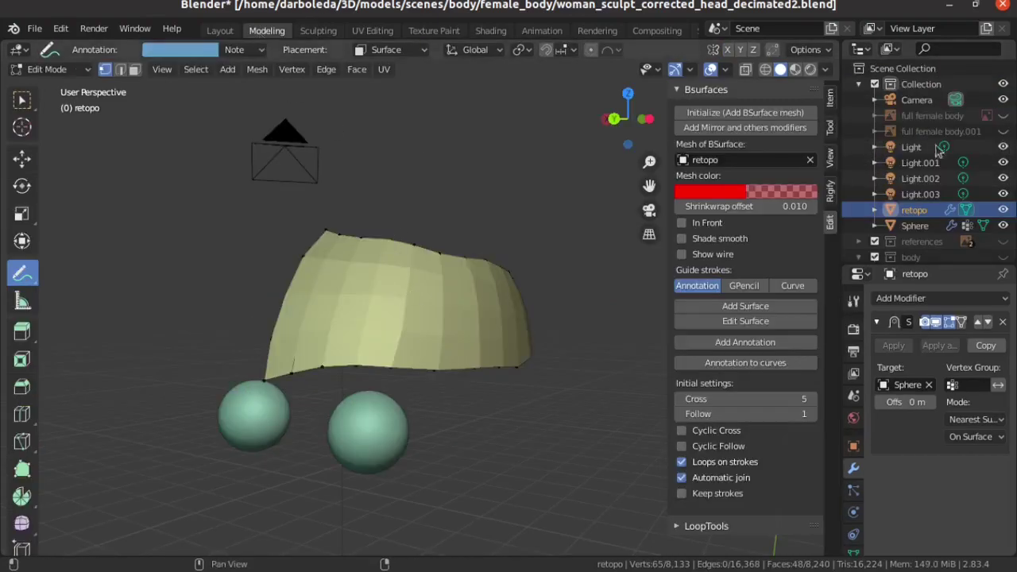
pyautogui.press('Tab')
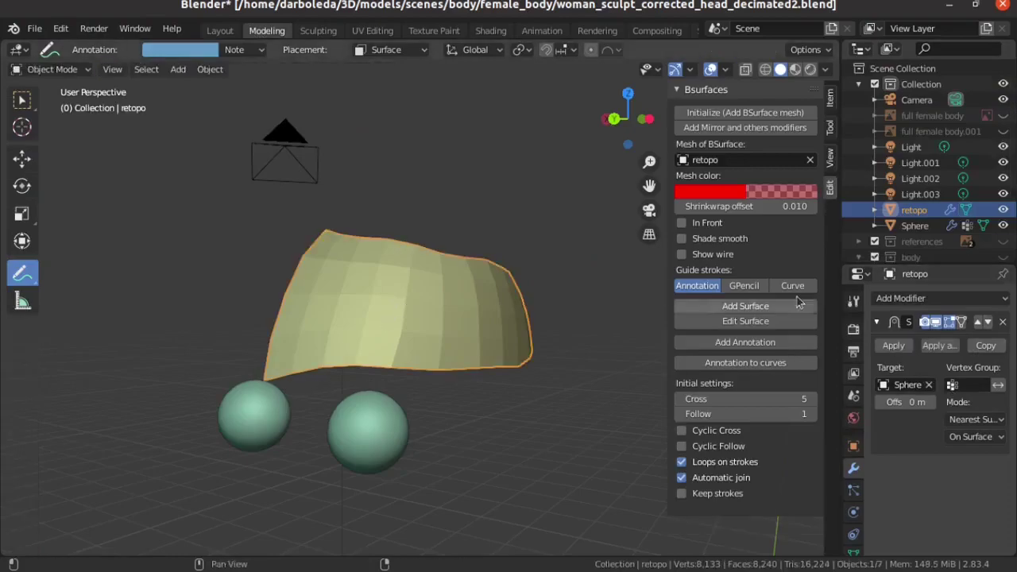
pyautogui.click(893, 345)
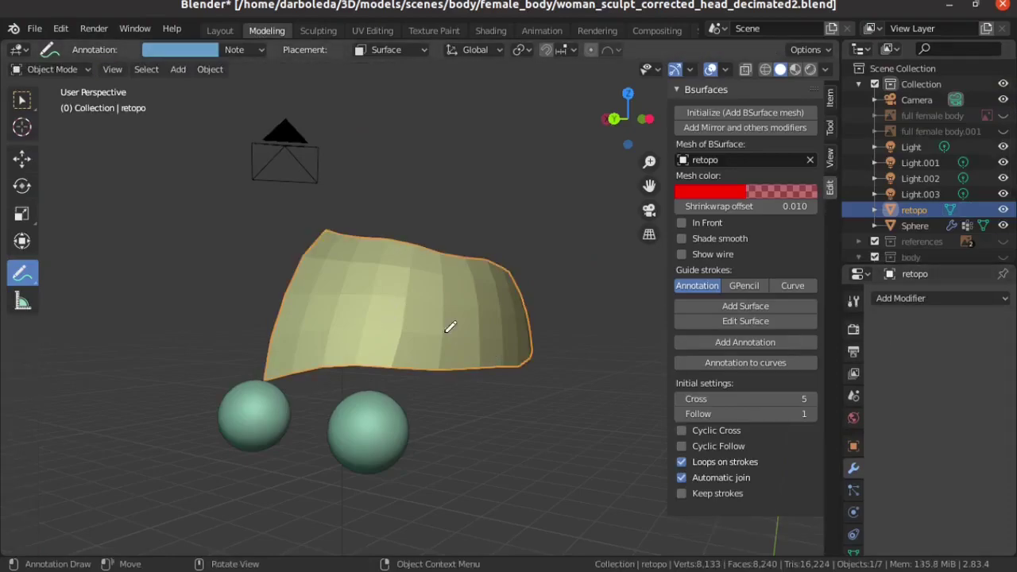
pyautogui.press('Tab')
# Unhide the sculpted head and frame the forehead patch in front orthographic view, back in Object Mode.
pyautogui.scroll(-2, 962, 181)
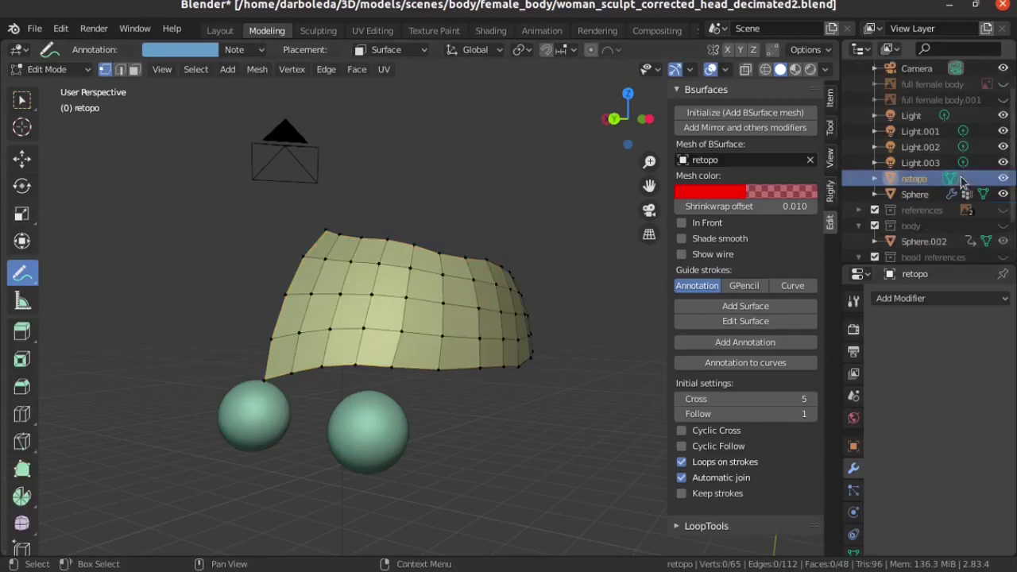
pyautogui.scroll(-1, 961, 182)
pyautogui.hotkey('alt', 'h')
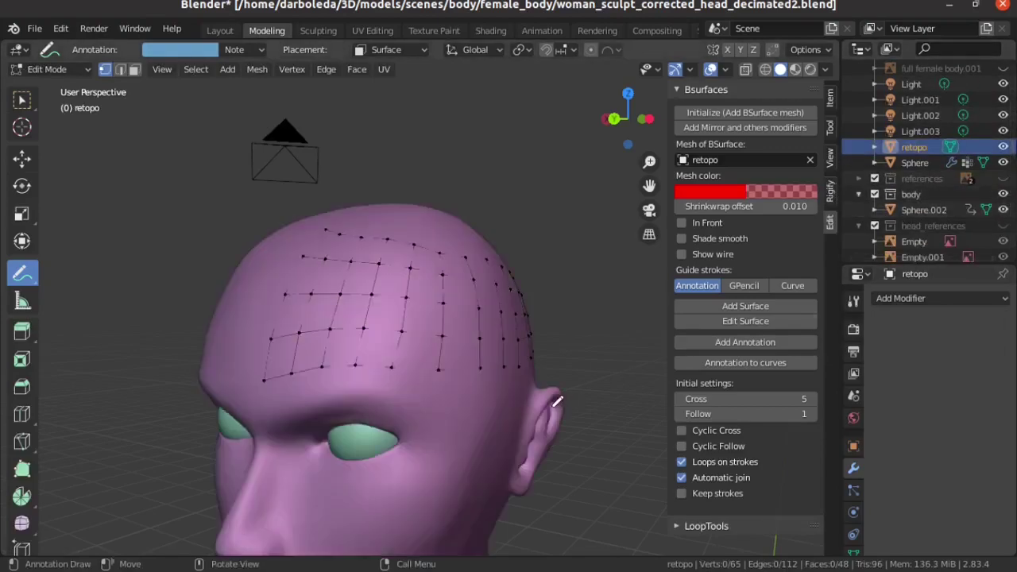
pyautogui.moveTo(540, 401)
pyautogui.mouseDown(button='middle')
pyautogui.moveTo(411, 381)
pyautogui.moveTo(336, 334)
pyautogui.moveTo(358, 374)
pyautogui.moveTo(533, 383)
pyautogui.mouseUp(button='middle')
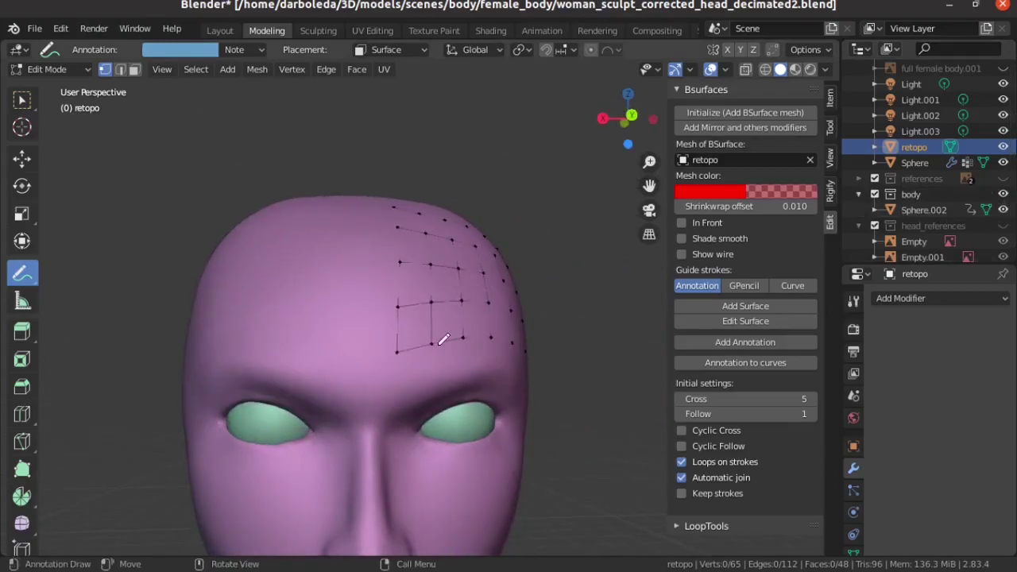
pyautogui.press('ctrl+KP_1')
pyautogui.scroll(1, 465, 334)
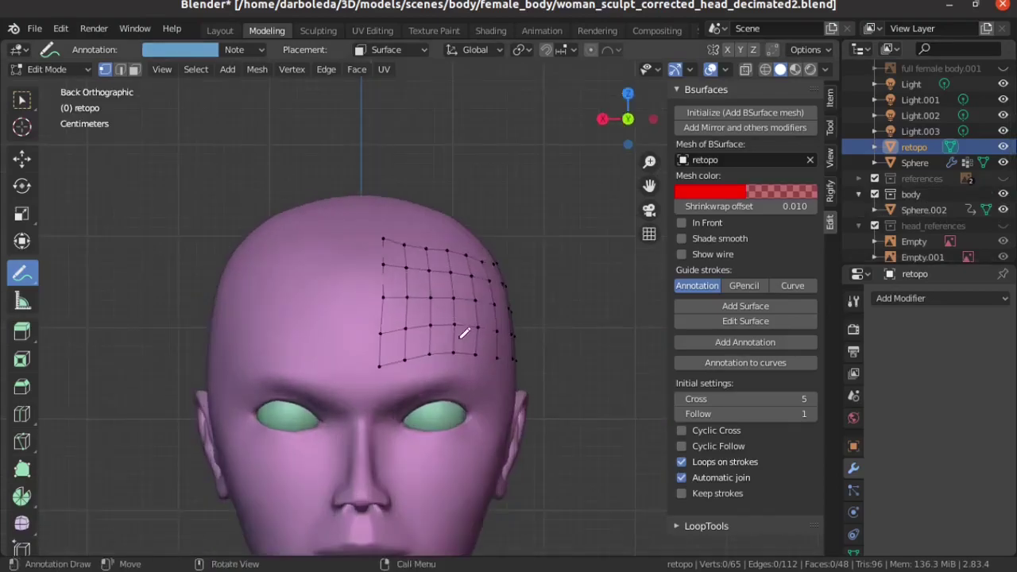
pyautogui.scroll(1, 486, 352)
pyautogui.keyDown('shift'); pyautogui.moveTo(485, 352); pyautogui.dragTo(370, 288, button='middle'); pyautogui.keyUp('shift')
pyautogui.scroll(-1, 417, 315)
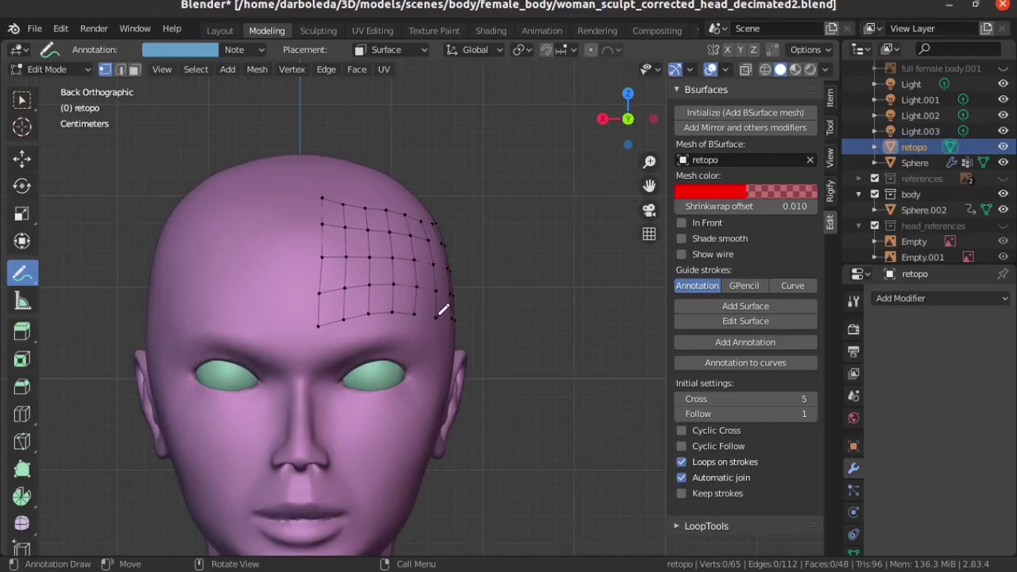
pyautogui.press('Tab')
pyautogui.press('Tab')
pyautogui.press('Tab')
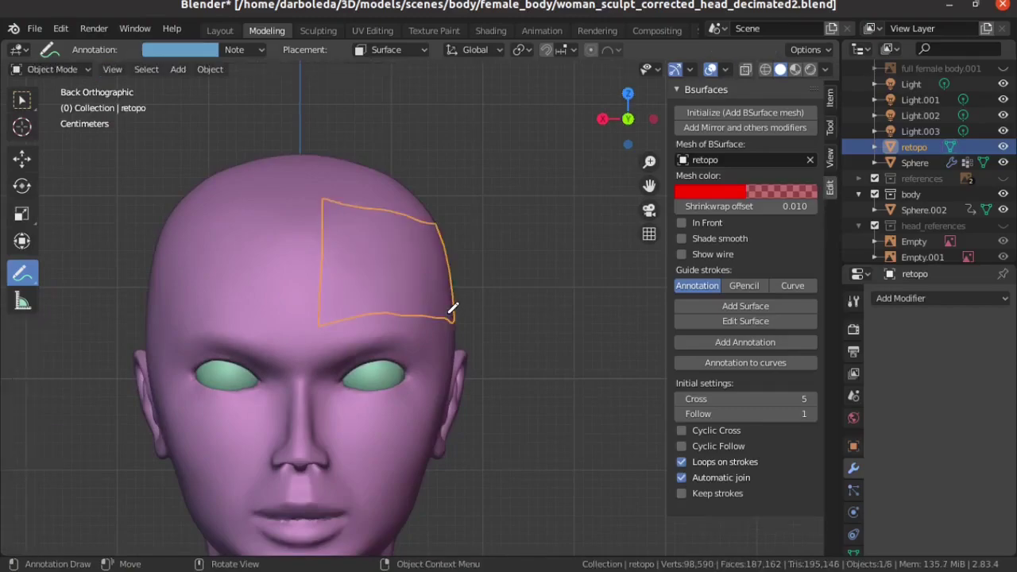
pyautogui.click(958, 302)
# Apply all transforms to the retopo patch and add an X-axis Mirror modifier.
pyautogui.hotkey('ctrl', 'a')
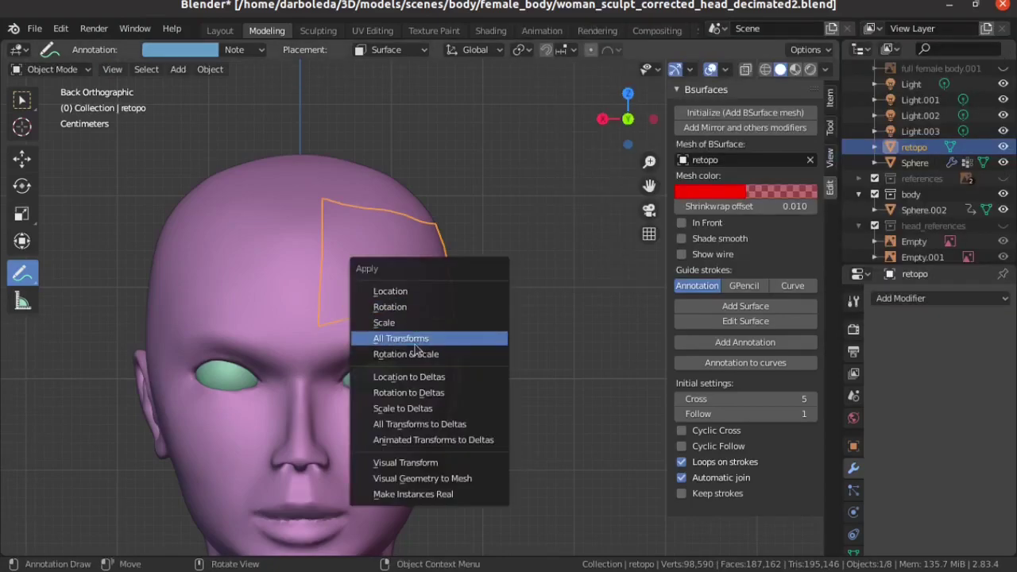
pyautogui.click(415, 340)
pyautogui.click(957, 299)
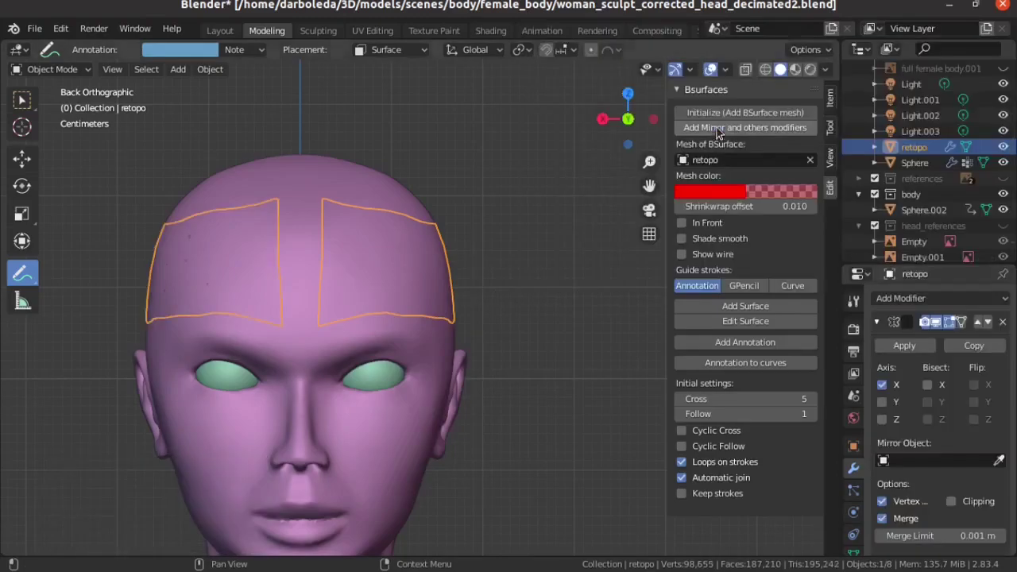
pyautogui.click(719, 127)
pyautogui.moveTo(365, 393)
pyautogui.mouseDown(button='middle')
pyautogui.moveTo(357, 371)
pyautogui.moveTo(359, 390)
pyautogui.mouseUp(button='middle')
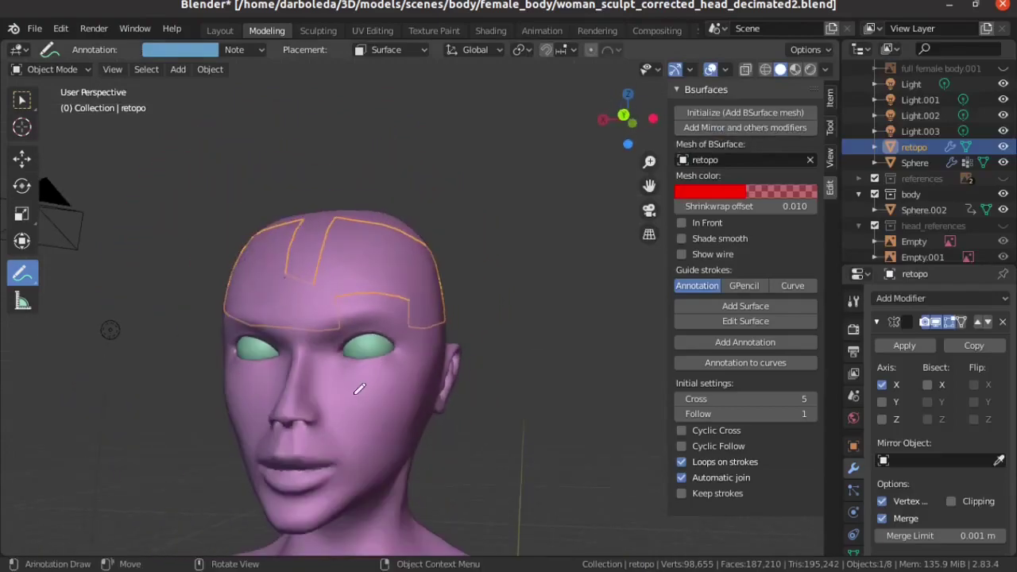
pyautogui.press('ctrl+KP_1')
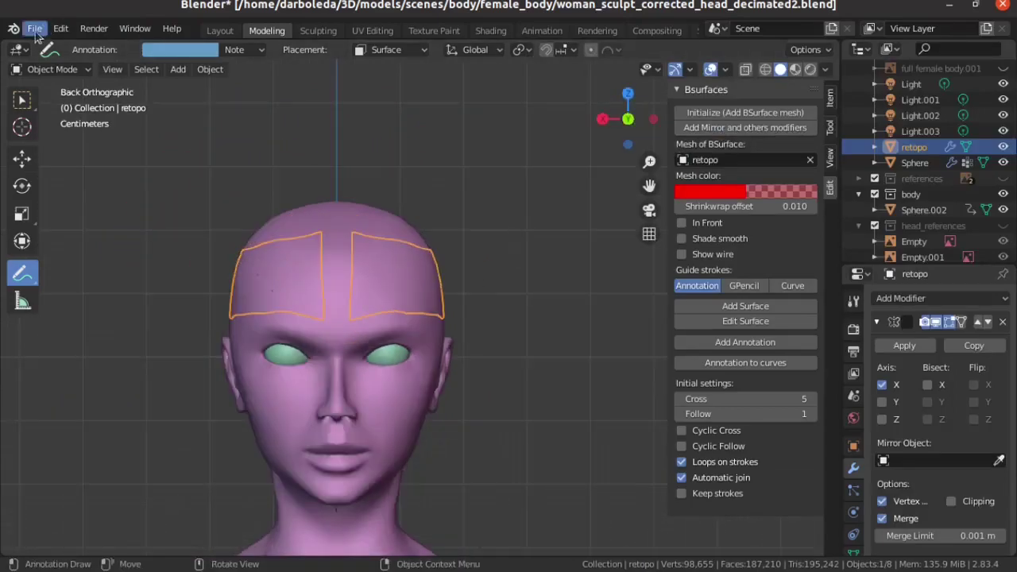
# Open woman_head_retopo3.blend from recent files, discarding unsaved changes.
pyautogui.click(35, 32)
pyautogui.moveTo(71, 78)
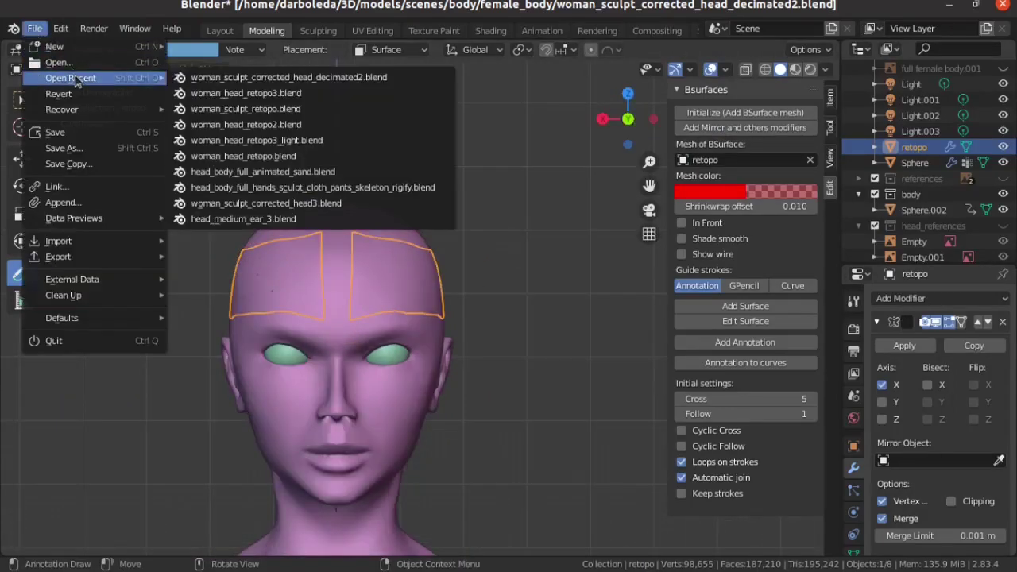
pyautogui.click(211, 94)
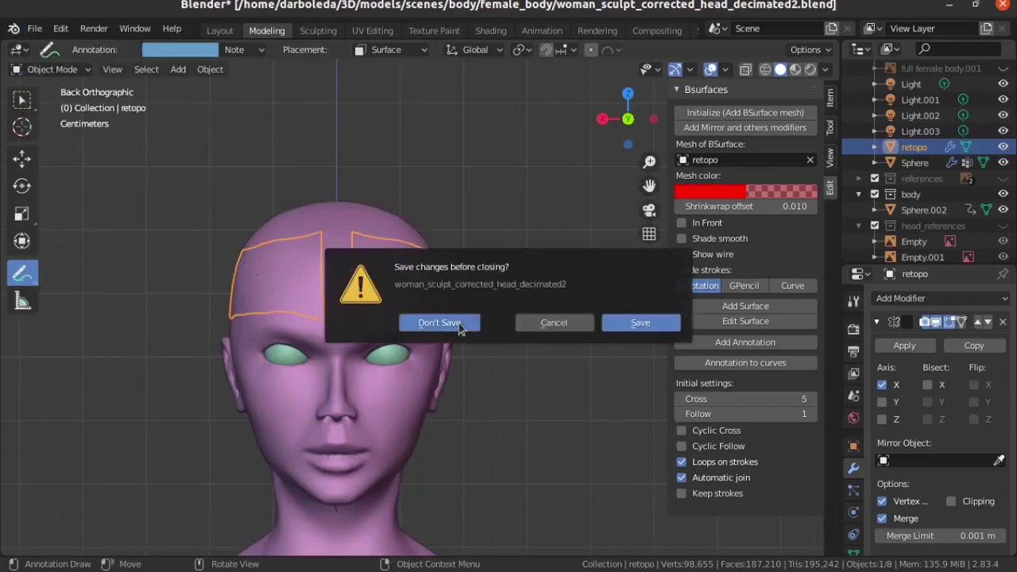
pyautogui.click(440, 323)
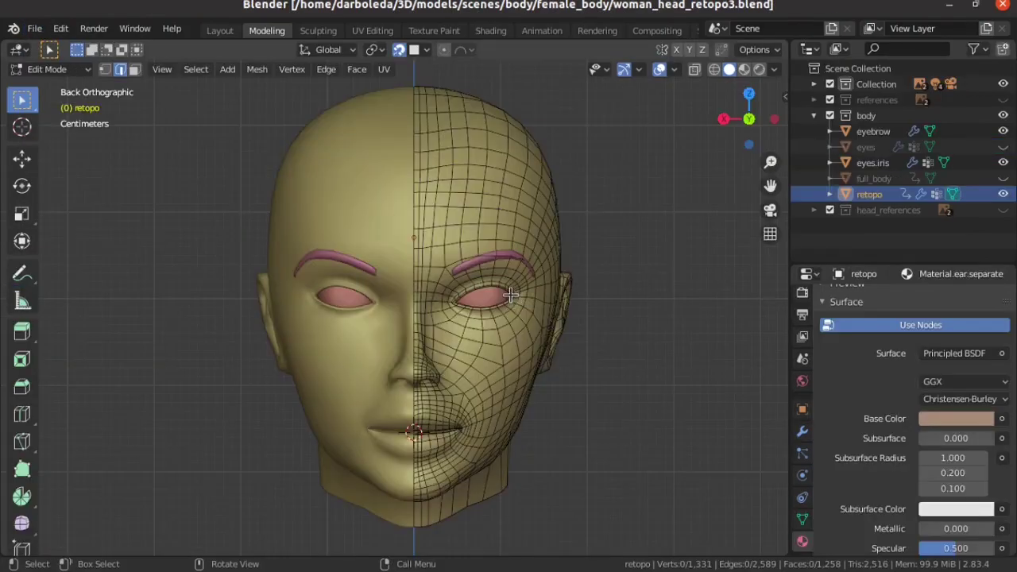
# Show the fully retopologized head in Material Preview shading and orbit to view it from the side.
pyautogui.click(744, 70)
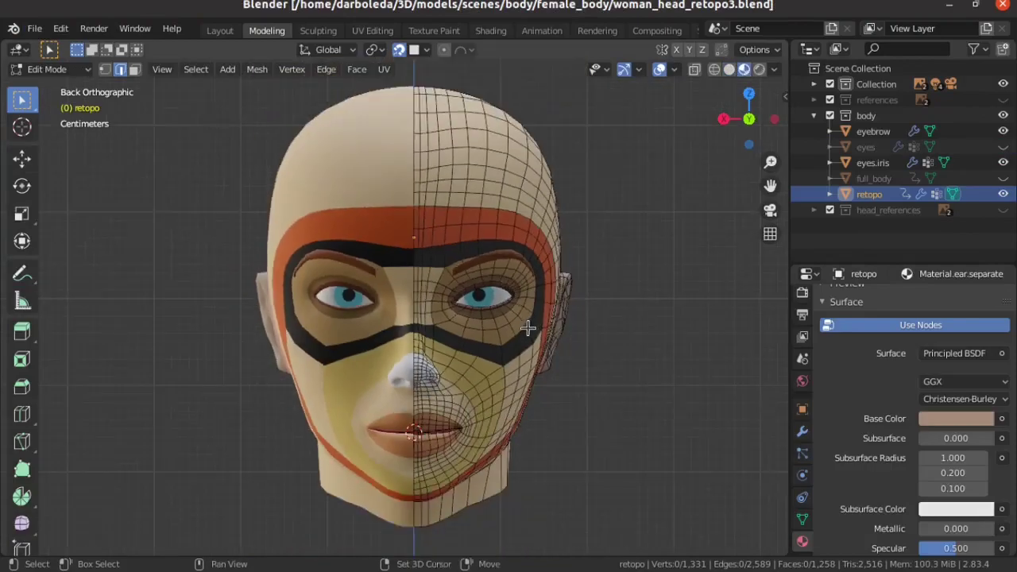
pyautogui.scroll(1, 541, 302)
pyautogui.scroll(1, 477, 302)
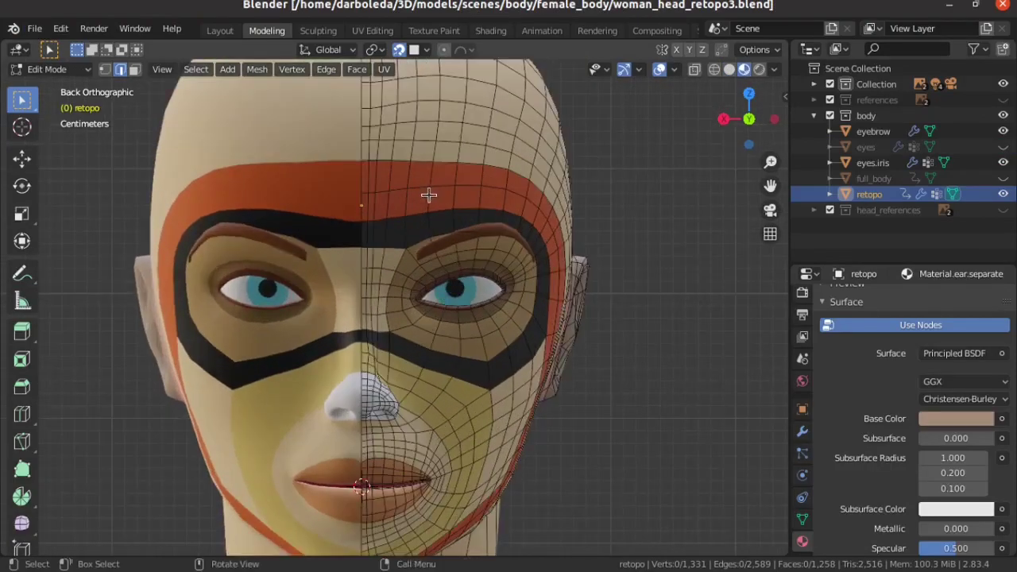
pyautogui.scroll(-1, 460, 344)
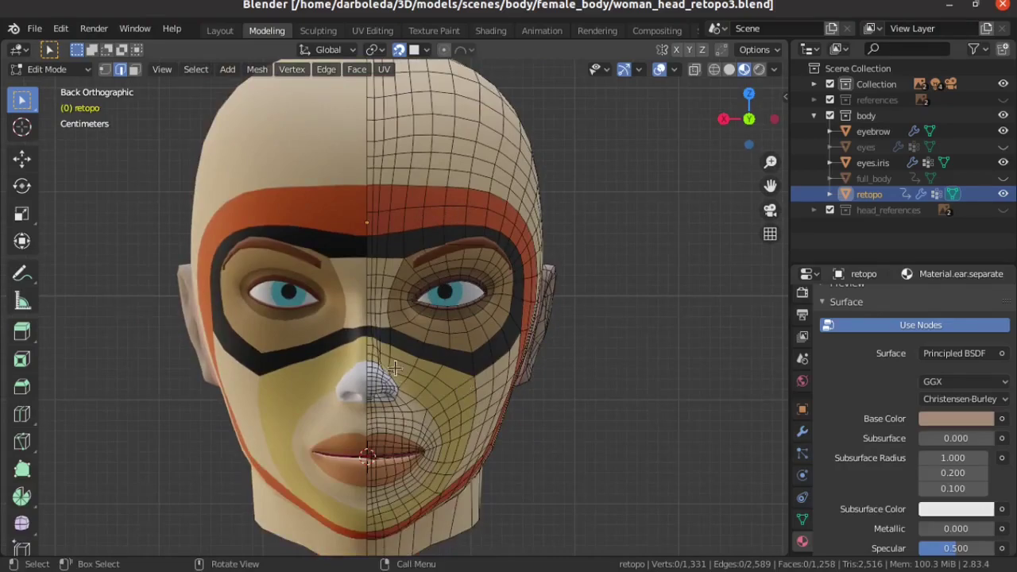
pyautogui.scroll(1, 445, 421)
pyautogui.scroll(-1, 449, 409)
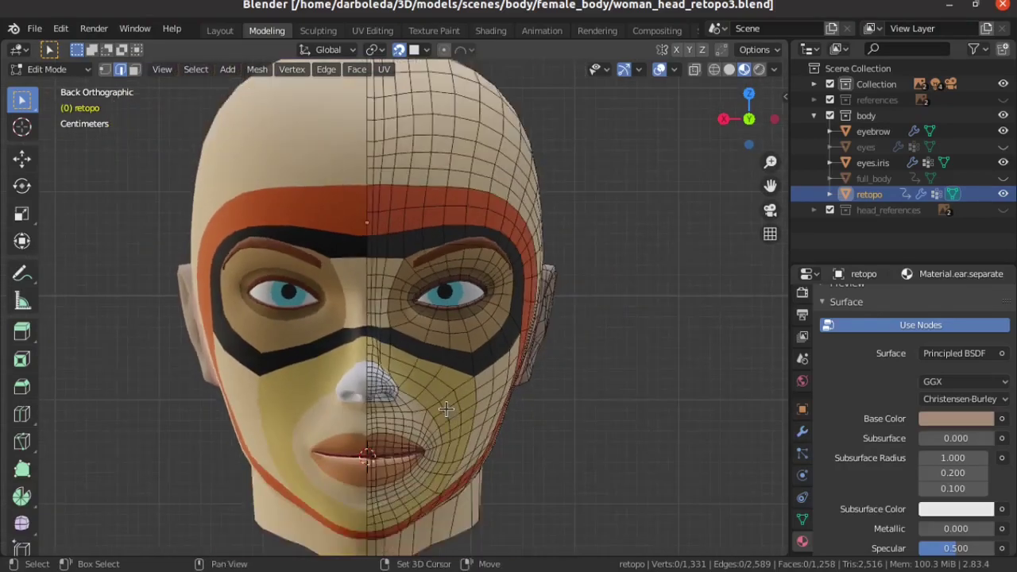
pyautogui.moveTo(419, 371)
pyautogui.mouseDown(button='middle')
pyautogui.moveTo(285, 383)
pyautogui.moveTo(663, 83)
pyautogui.mouseUp(button='middle')
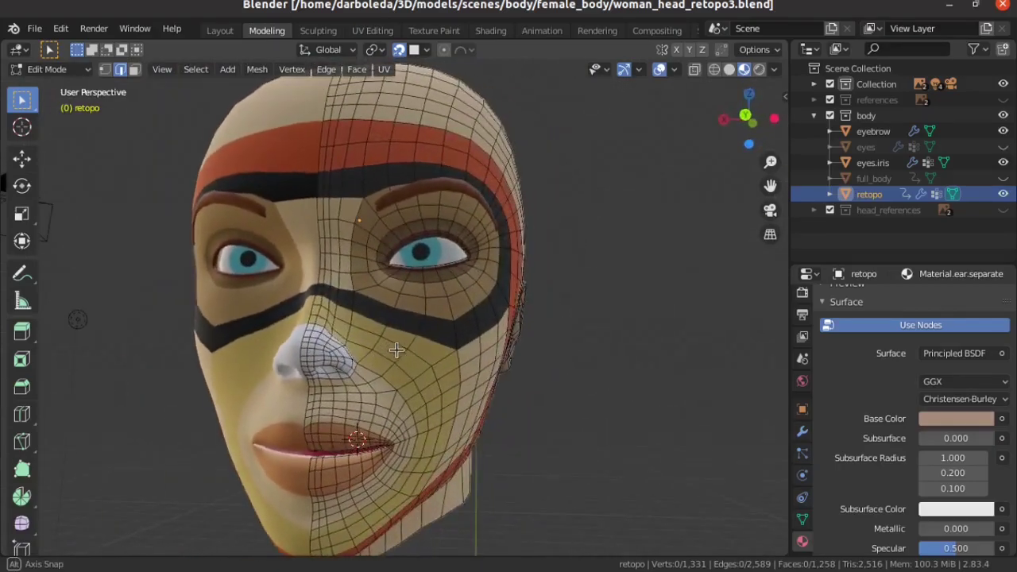
pyautogui.scroll(-2, 588, 151)
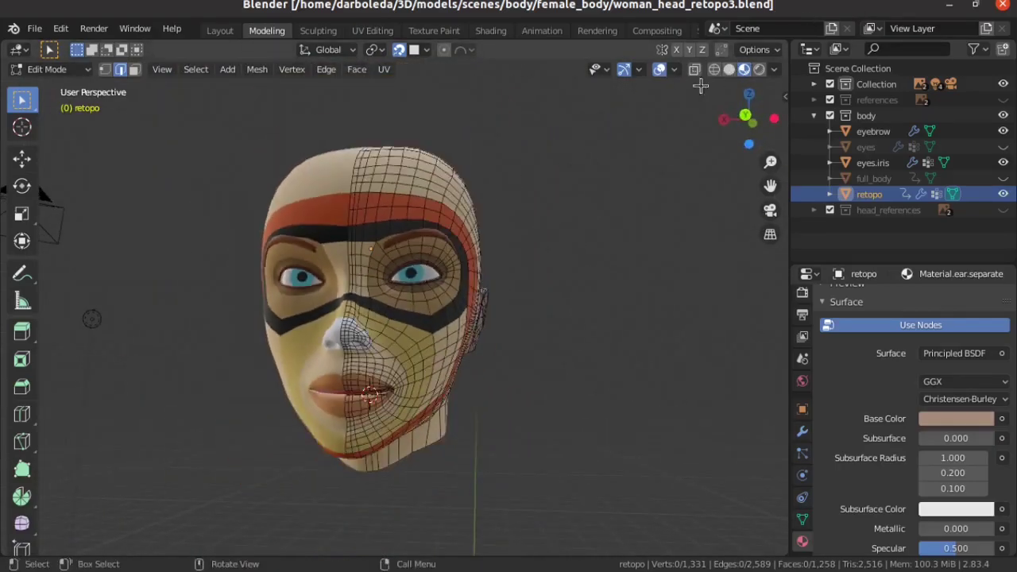